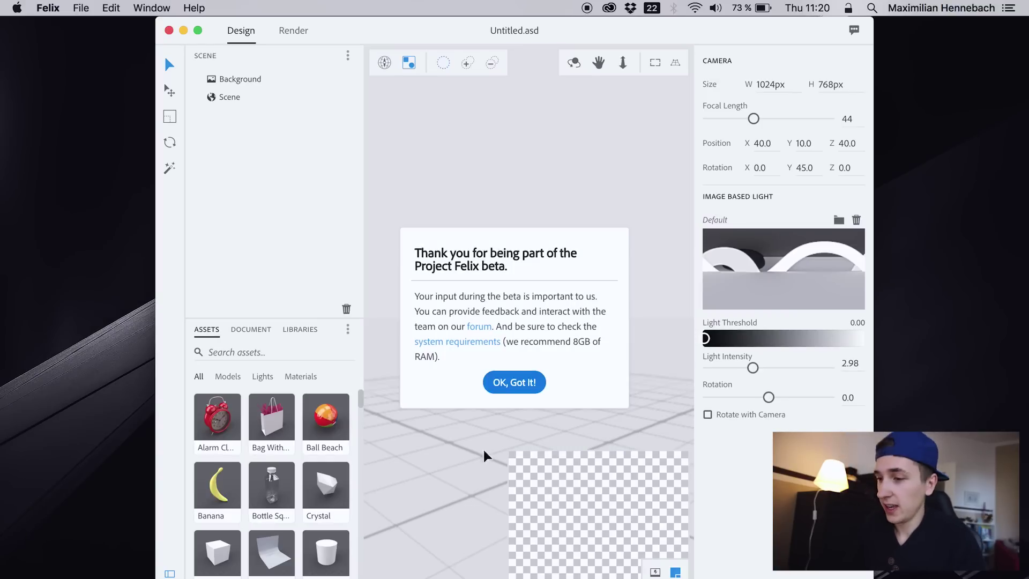
Maximize the Felix window and dismiss the beta welcome notice to reveal the empty scene
{"action": "left_click", "coordinate": [198, 31]}
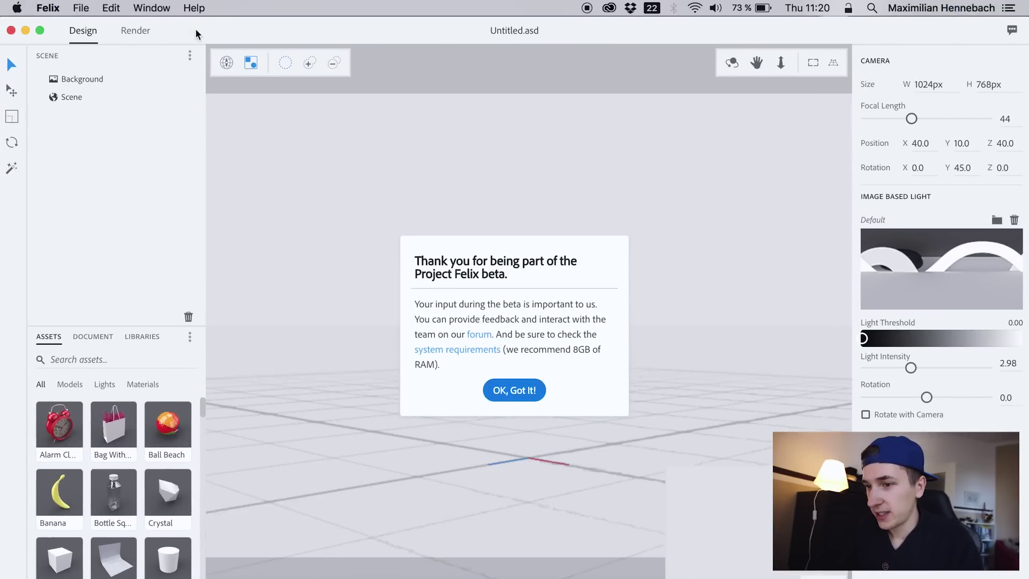
{"action": "left_click", "coordinate": [511, 392]}
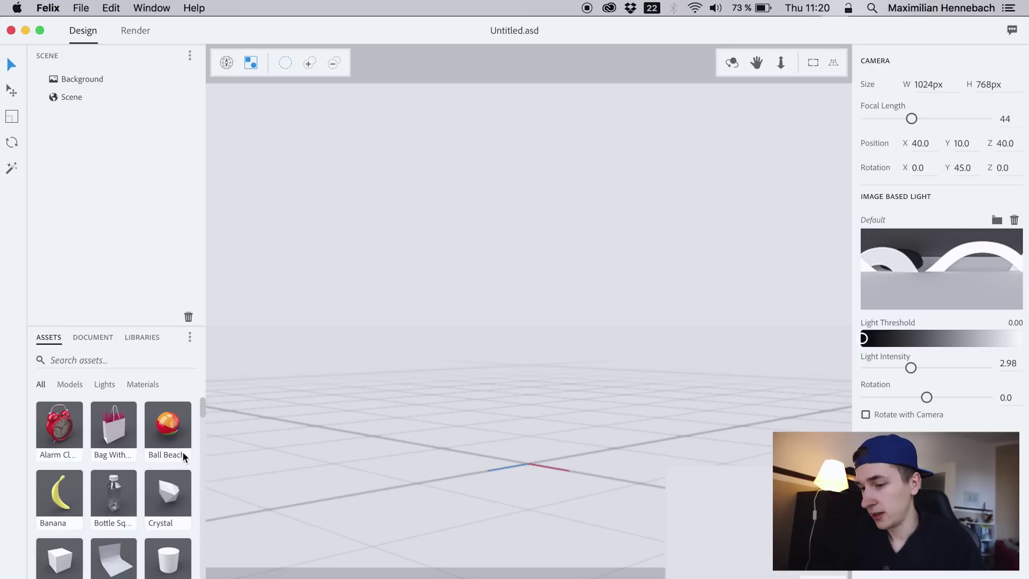
{"action": "scroll", "coordinate": [169, 469], "scroll_direction": "down", "scroll_amount": 4}
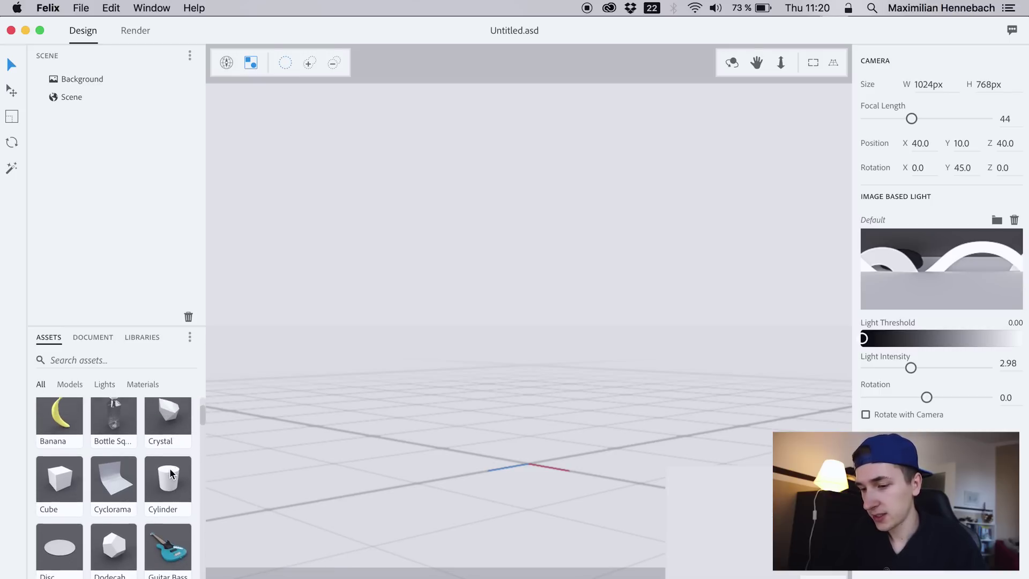
{"action": "scroll", "coordinate": [170, 473], "scroll_direction": "down", "scroll_amount": 6}
{"action": "scroll", "coordinate": [171, 474], "scroll_direction": "up", "scroll_amount": 10}
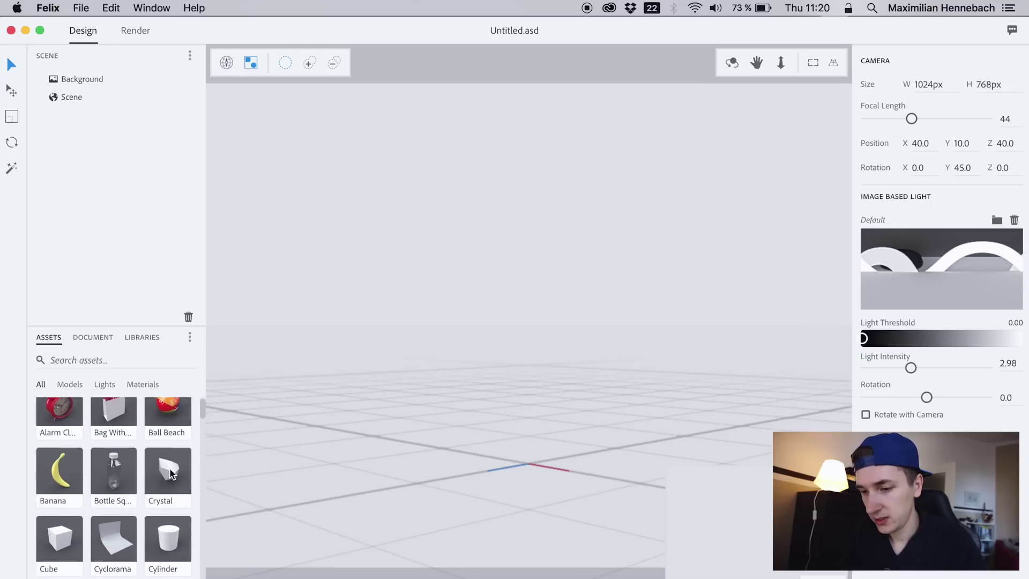
Drop the Bottle Square model into the scene and set its position Y to 0
{"action": "left_click_drag", "start_coordinate": [117, 464], "coordinate": [527, 430]}
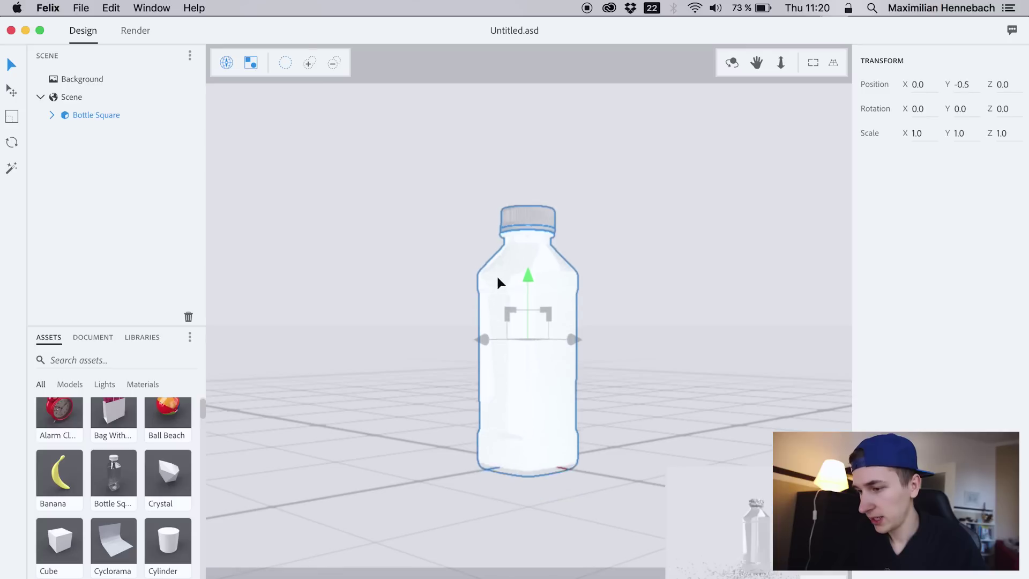
{"action": "mouse_move", "coordinate": [497, 278]}
{"action": "left_mouse_down"}
{"action": "mouse_move", "coordinate": [497, 155]}
{"action": "mouse_move", "coordinate": [507, 273]}
{"action": "left_mouse_up"}
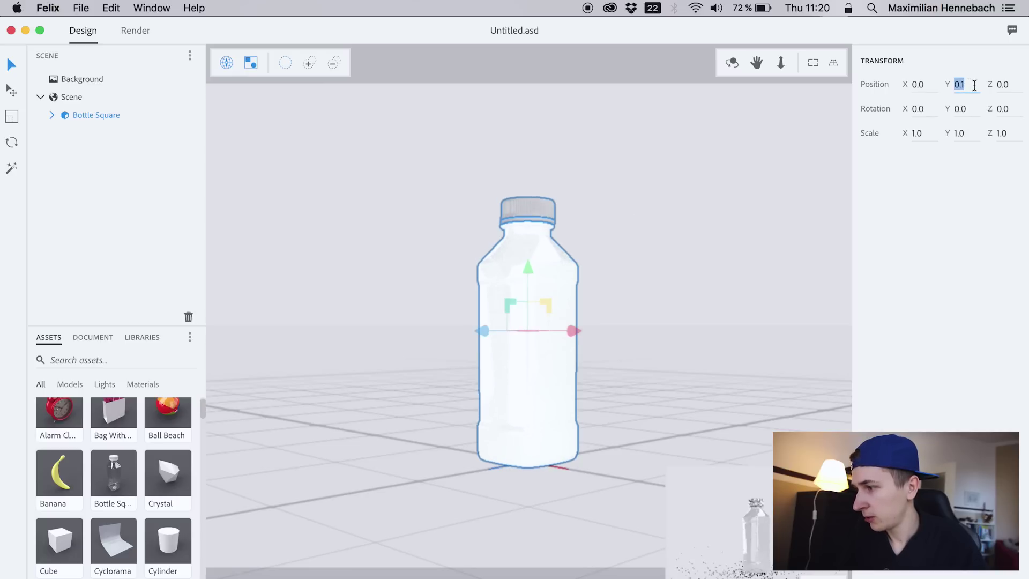
{"action": "type", "text": "0"}
{"action": "key", "text": "Return"}
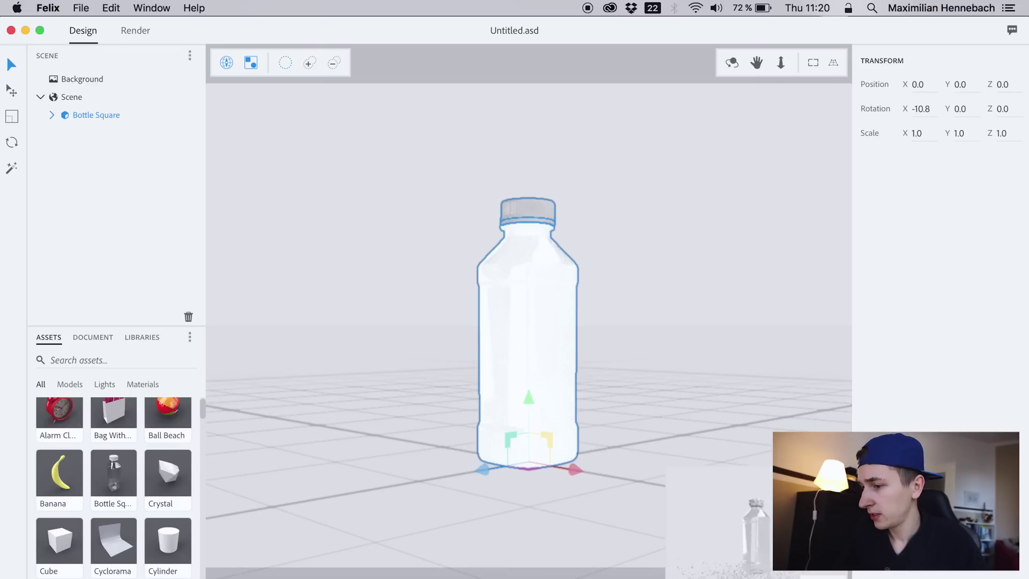
Tilt the bottle to rotation X 22.8 and Y 5.9, then raise it to height 2.6
{"action": "key", "text": "Return"}
{"action": "left_click", "coordinate": [957, 109]}
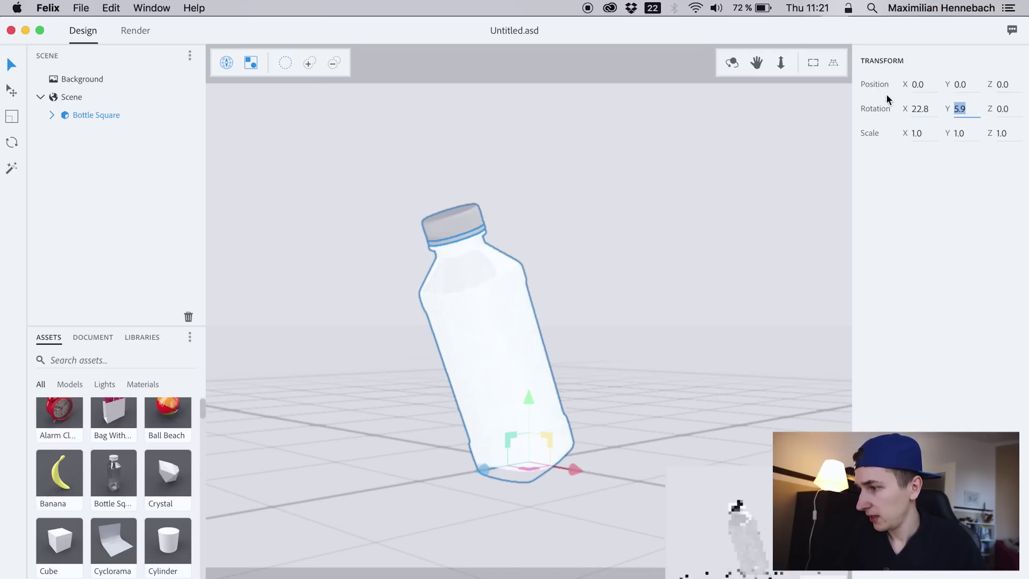
{"action": "key", "text": "Return"}
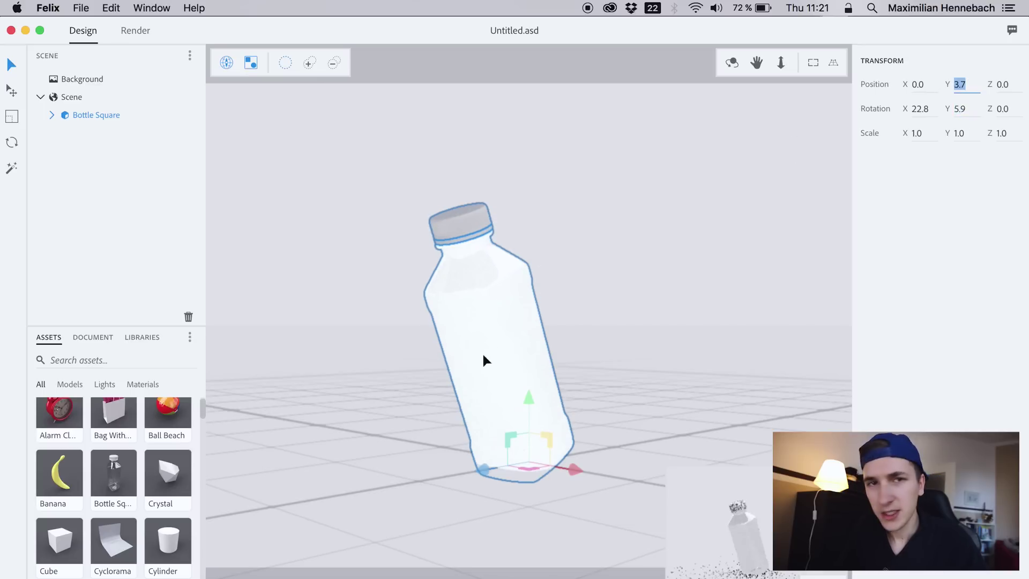
{"action": "left_click_drag", "start_coordinate": [516, 393], "coordinate": [531, 410]}
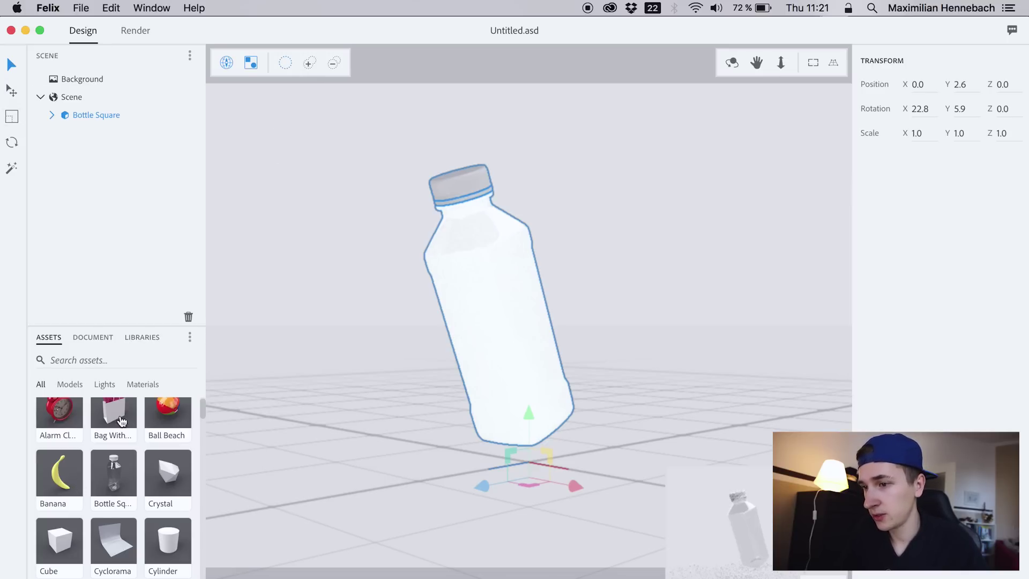
Filter the asset library to Materials and apply Glass Frosted to the bottle
{"action": "scroll", "coordinate": [103, 538], "scroll_direction": "down", "scroll_amount": 10}
{"action": "scroll", "coordinate": [102, 536], "scroll_direction": "up", "scroll_amount": 8}
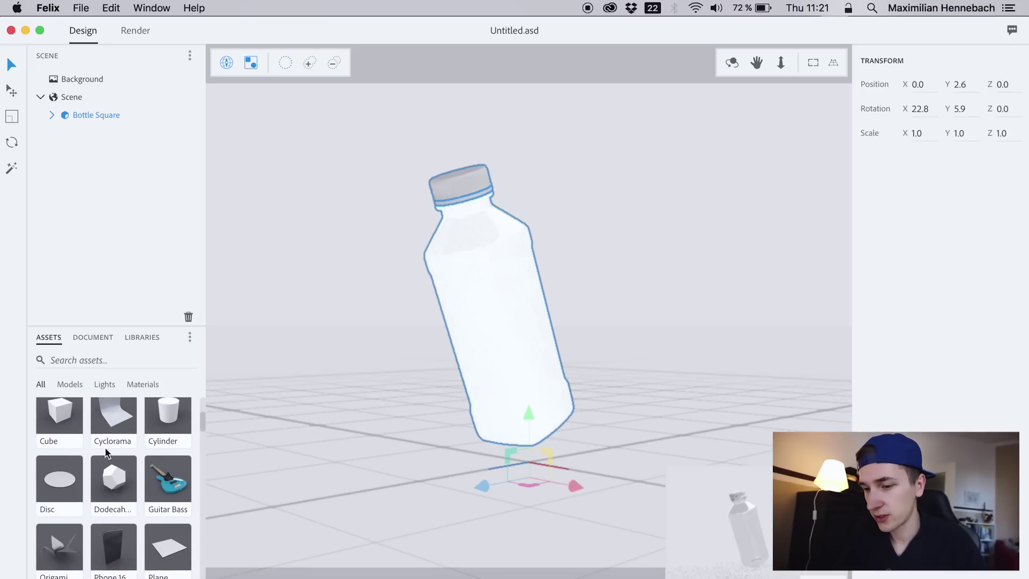
{"action": "left_click", "coordinate": [144, 385]}
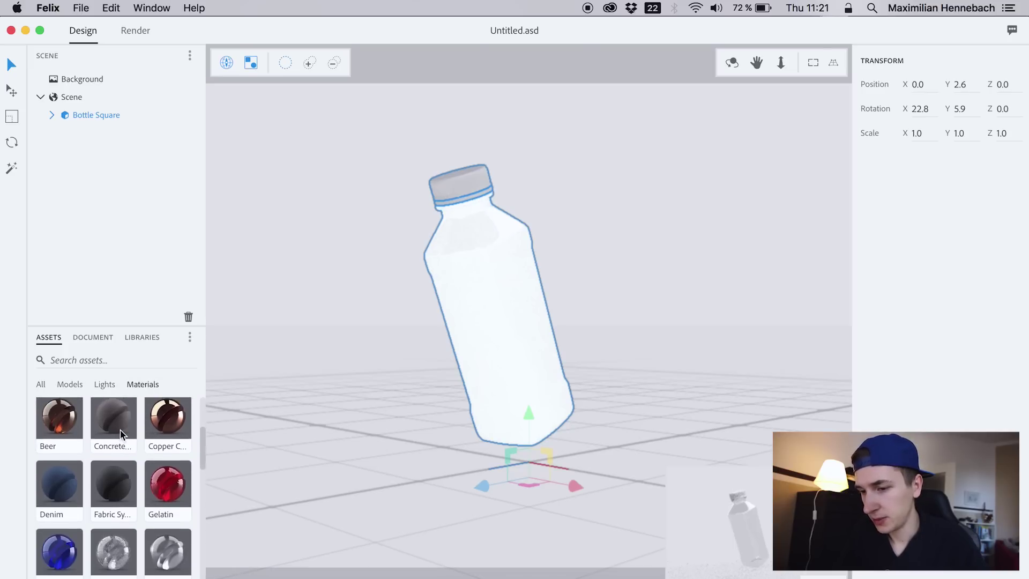
{"action": "scroll", "coordinate": [121, 433], "scroll_direction": "down", "scroll_amount": 3}
{"action": "scroll", "coordinate": [121, 433], "scroll_direction": "up", "scroll_amount": 2}
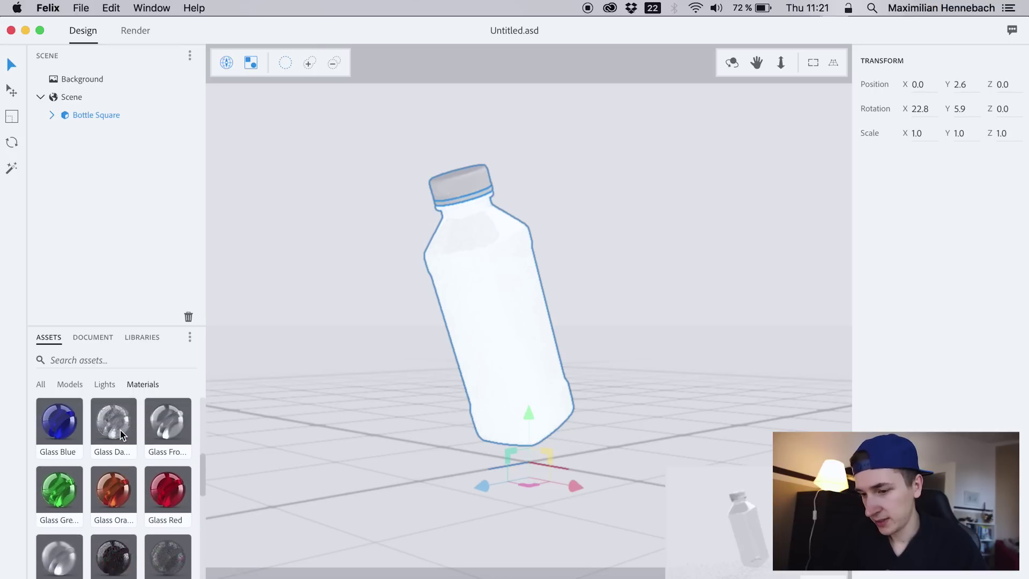
{"action": "scroll", "coordinate": [168, 459], "scroll_direction": "down", "scroll_amount": 5}
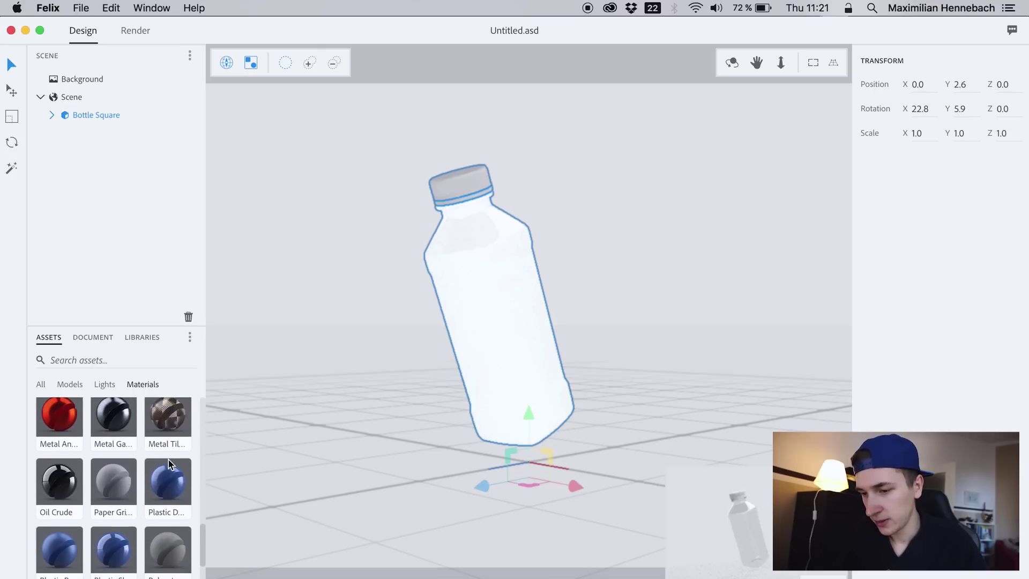
{"action": "scroll", "coordinate": [168, 459], "scroll_direction": "up", "scroll_amount": 8}
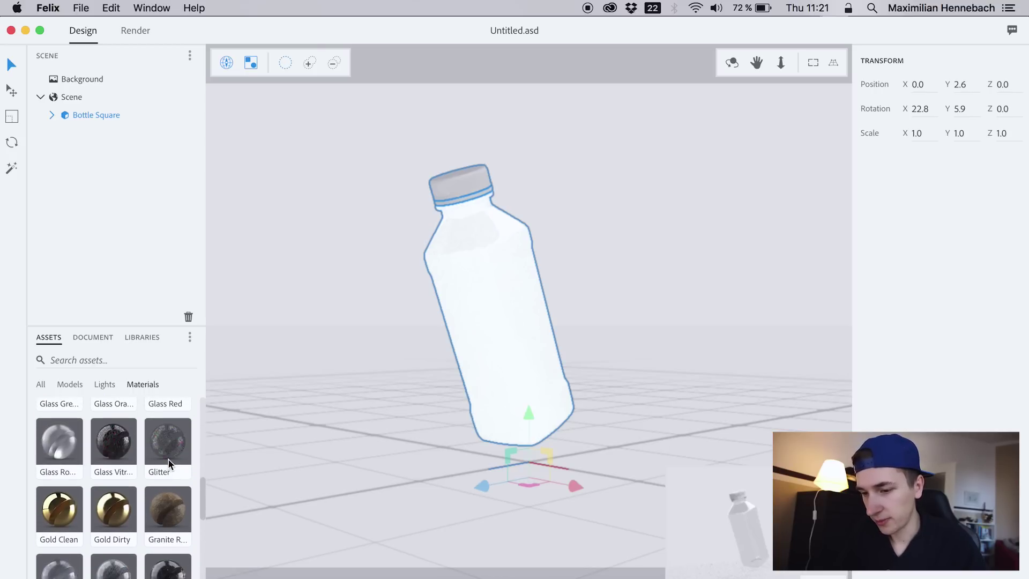
{"action": "scroll", "coordinate": [169, 459], "scroll_direction": "up", "scroll_amount": 6}
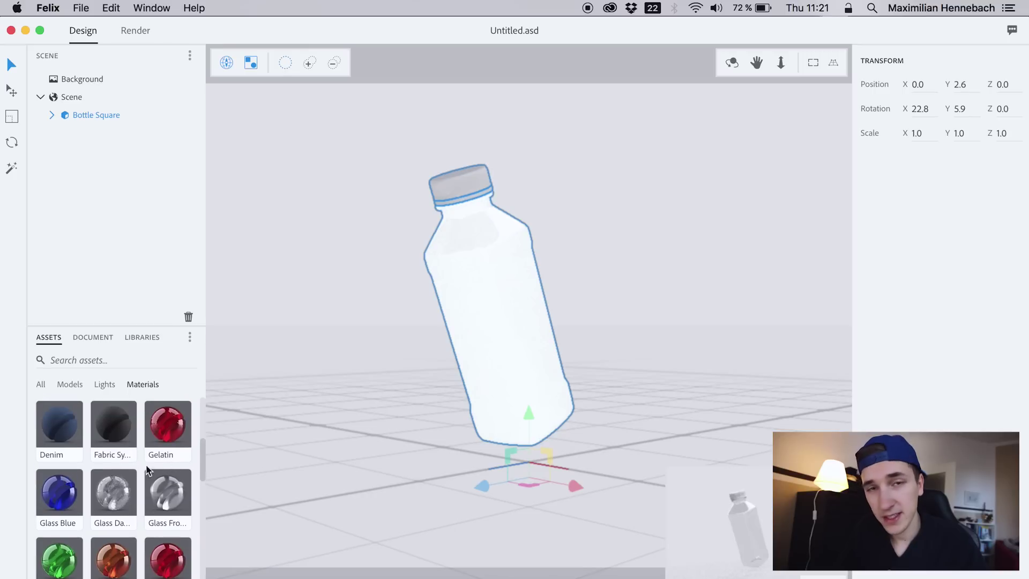
{"action": "left_click_drag", "start_coordinate": [158, 493], "coordinate": [500, 323]}
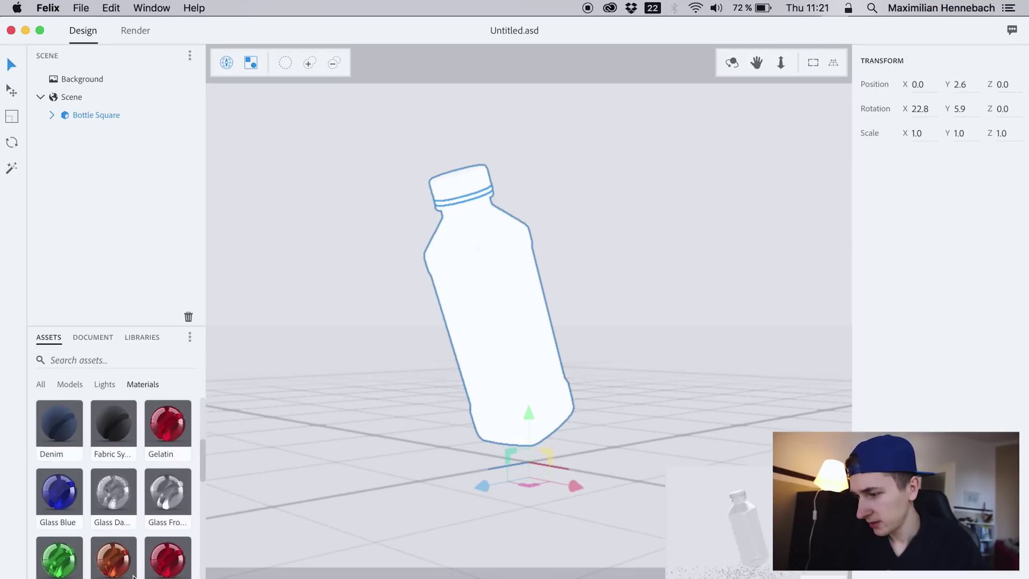
Try a blue material on the bottle's cap, then reselect Bottle Square
{"action": "scroll", "coordinate": [133, 514], "scroll_direction": "down", "scroll_amount": 10}
{"action": "scroll", "coordinate": [134, 577], "scroll_direction": "down", "scroll_amount": 3}
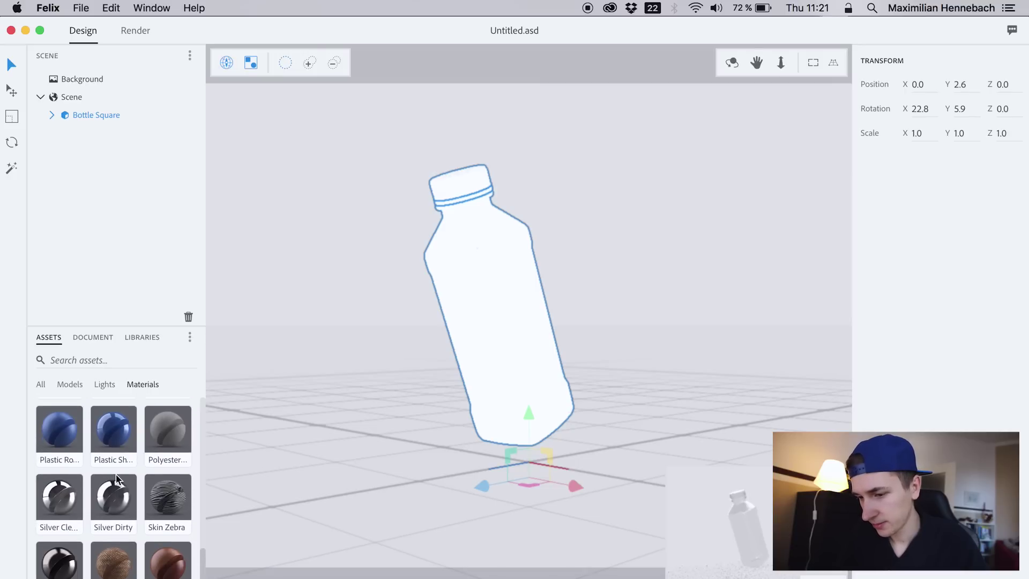
{"action": "left_click_drag", "start_coordinate": [107, 432], "coordinate": [457, 180]}
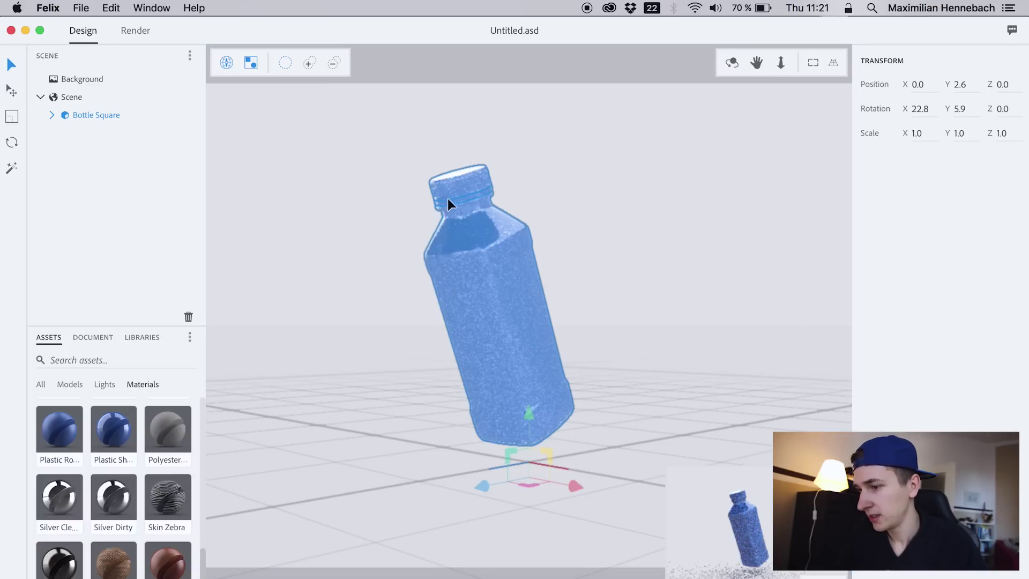
{"action": "left_click", "coordinate": [309, 63]}
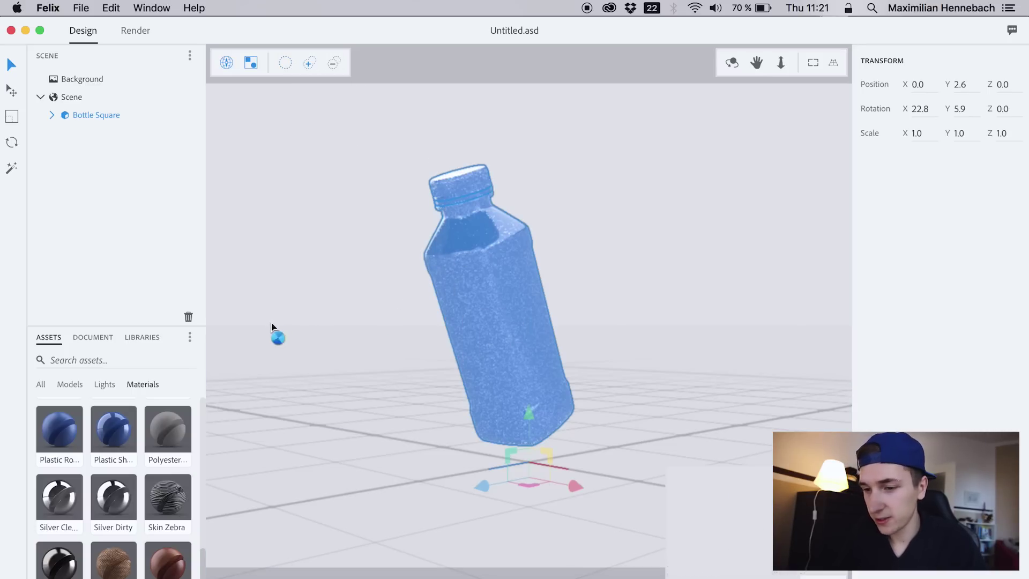
{"action": "left_click", "coordinate": [462, 310]}
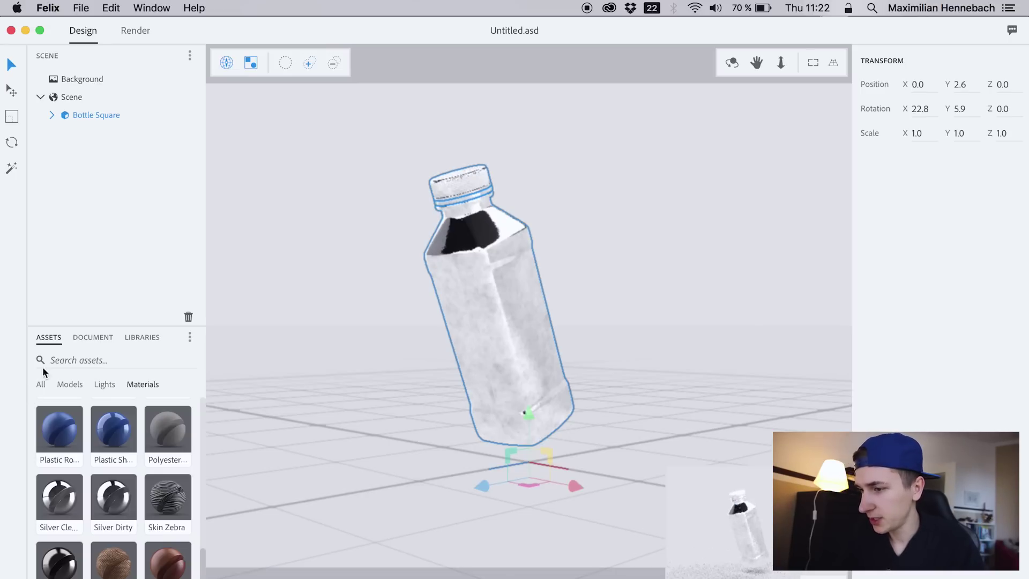
Show the lighting presets and drop the Light Arches B environment onto the scene
{"action": "left_click", "coordinate": [105, 385]}
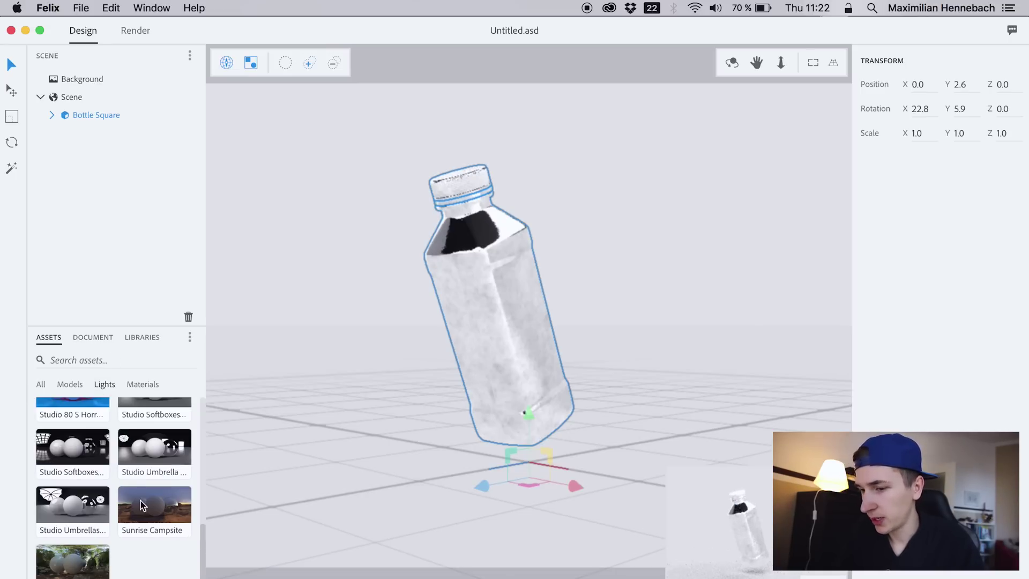
{"action": "mouse_move", "coordinate": [140, 506]}
{"action": "left_mouse_down"}
{"action": "mouse_move", "coordinate": [218, 494]}
{"action": "mouse_move", "coordinate": [123, 501]}
{"action": "left_mouse_up"}
{"action": "scroll", "coordinate": [141, 504], "scroll_direction": "up", "scroll_amount": 3}
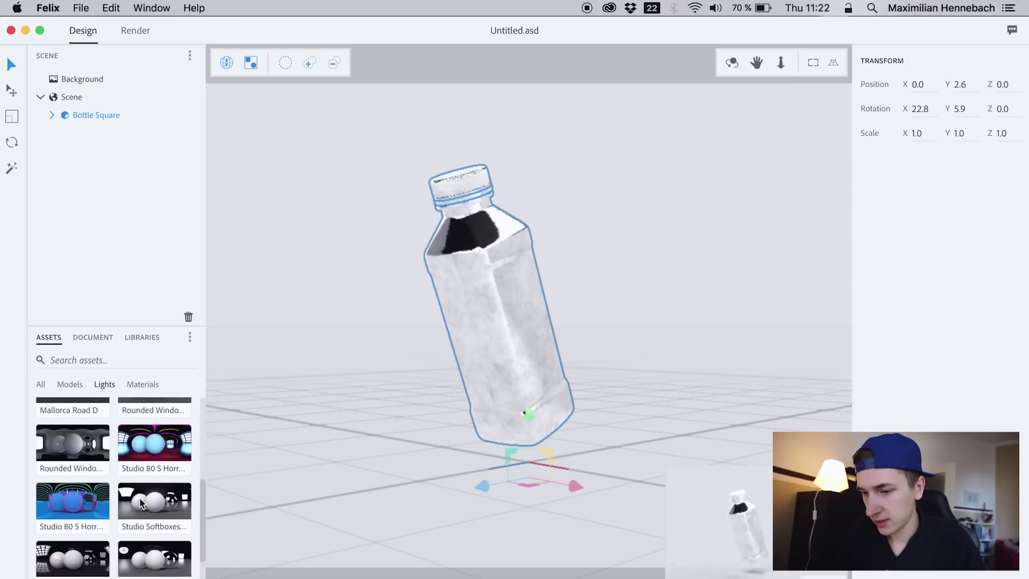
{"action": "scroll", "coordinate": [140, 502], "scroll_direction": "up", "scroll_amount": 1}
{"action": "scroll", "coordinate": [133, 461], "scroll_direction": "up", "scroll_amount": 5}
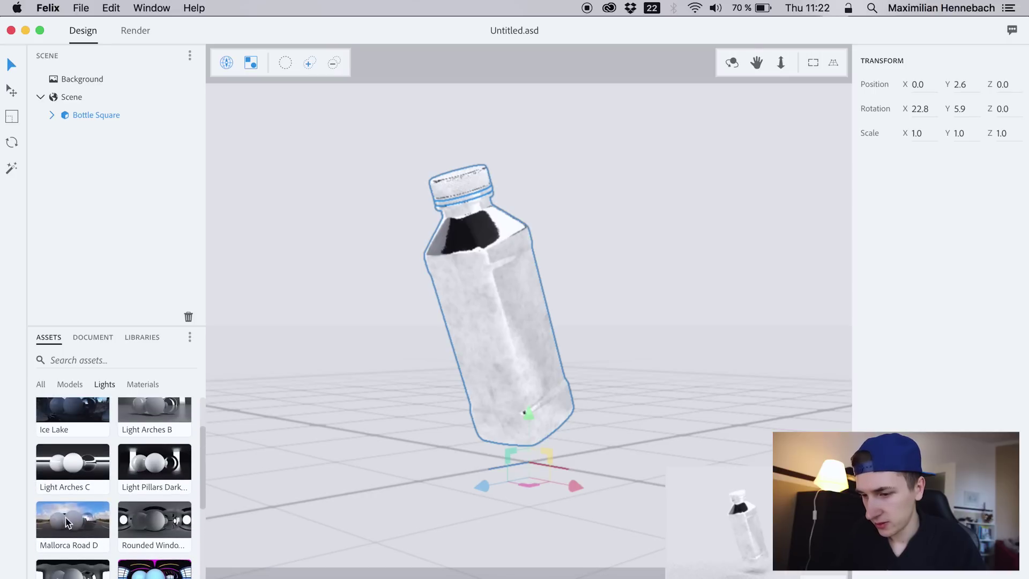
{"action": "mouse_move", "coordinate": [70, 498]}
{"action": "left_mouse_down"}
{"action": "mouse_move", "coordinate": [261, 453]}
{"action": "mouse_move", "coordinate": [59, 490]}
{"action": "left_mouse_up"}
{"action": "left_click_drag", "start_coordinate": [139, 477], "coordinate": [390, 420]}
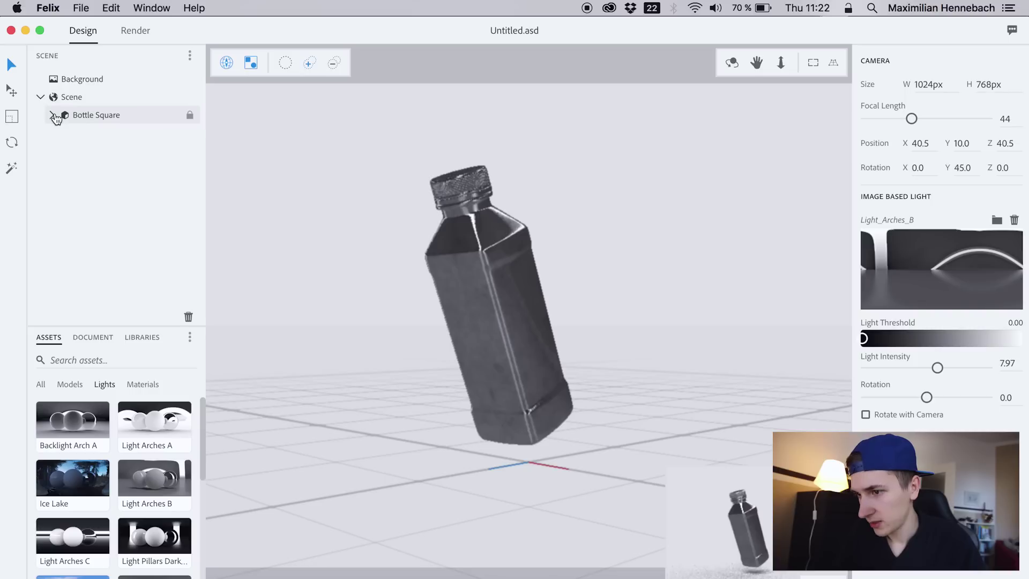
Expand Bottle Square into its lid, body and ring, and reapply Light Arches B via Background
{"action": "left_click", "coordinate": [52, 114]}
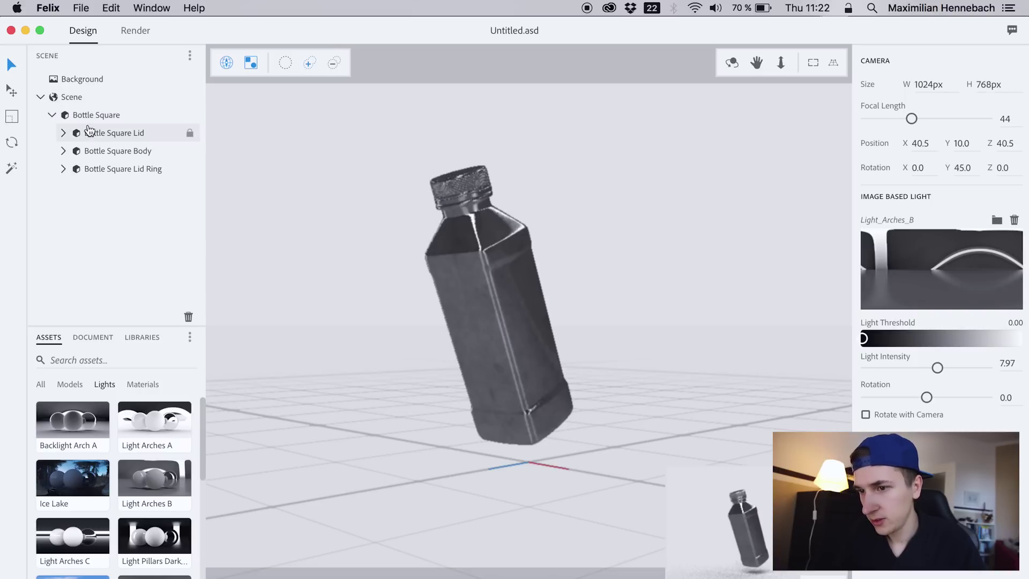
{"action": "left_click", "coordinate": [83, 75]}
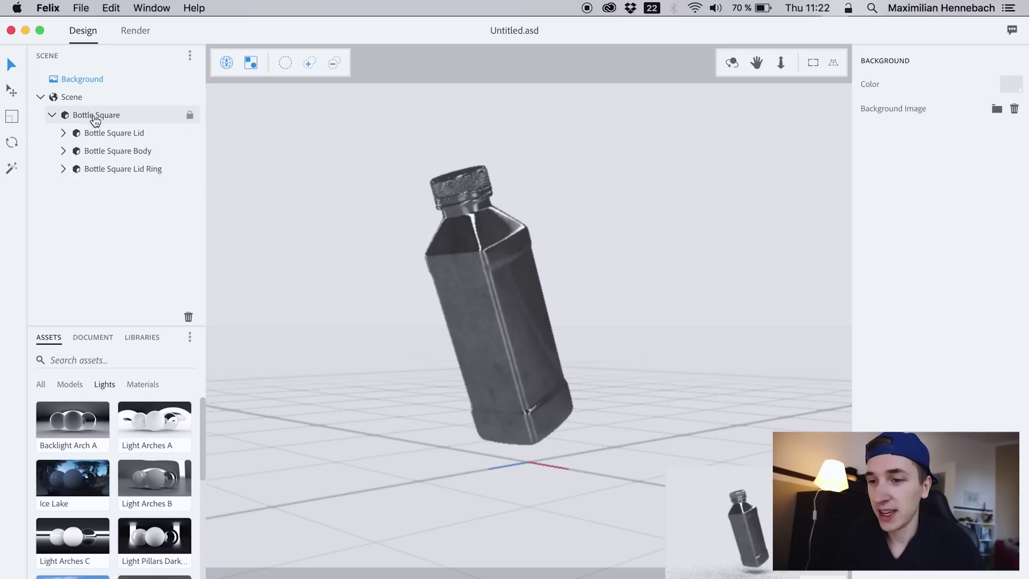
{"action": "left_click_drag", "start_coordinate": [144, 477], "coordinate": [317, 280]}
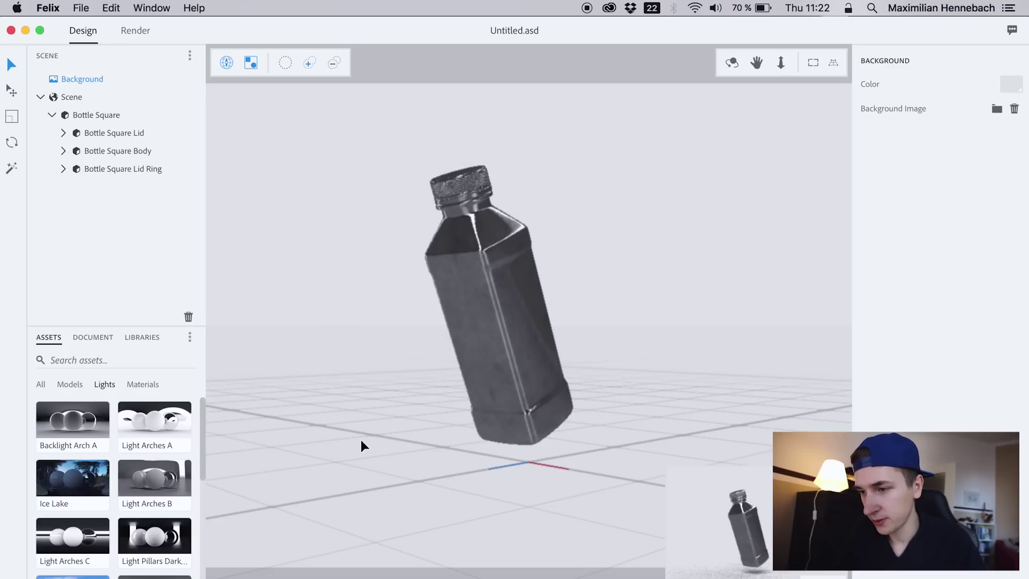
{"action": "left_click", "coordinate": [67, 100]}
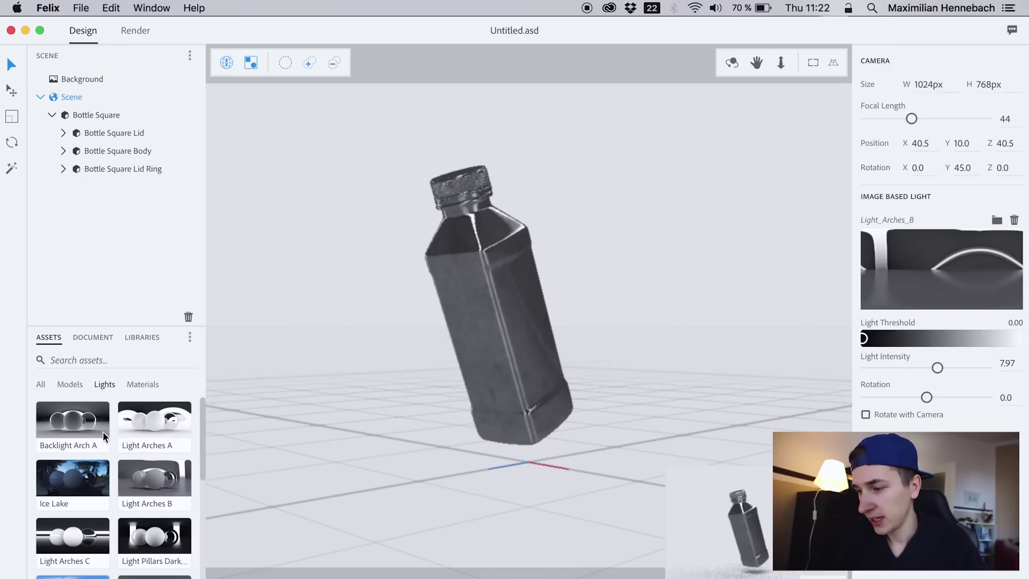
Light the scene with the Ice Lake environment light
{"action": "left_click_drag", "start_coordinate": [75, 477], "coordinate": [395, 360]}
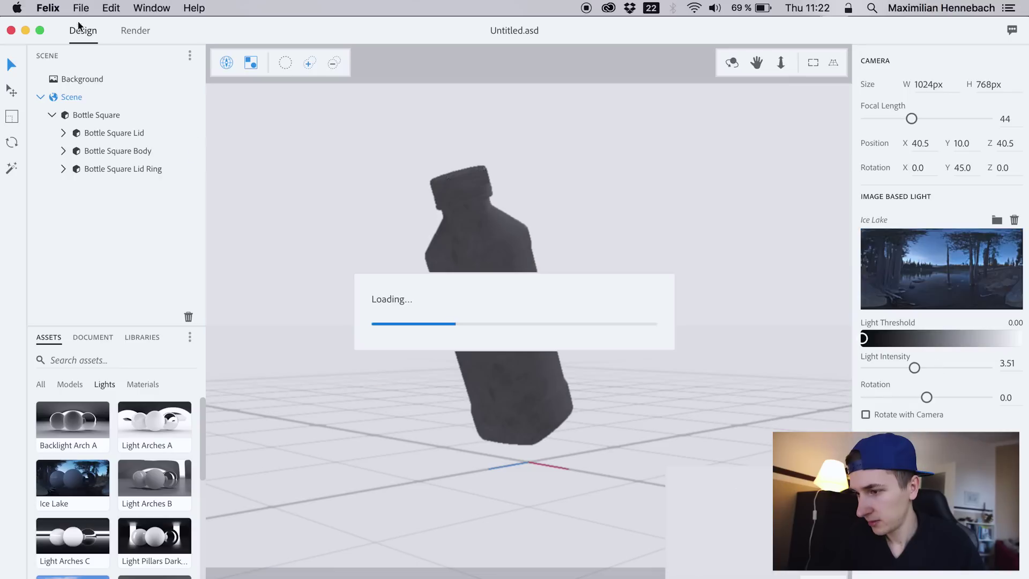
{"action": "left_click", "coordinate": [80, 79]}
{"action": "left_click_drag", "start_coordinate": [74, 485], "coordinate": [313, 509]}
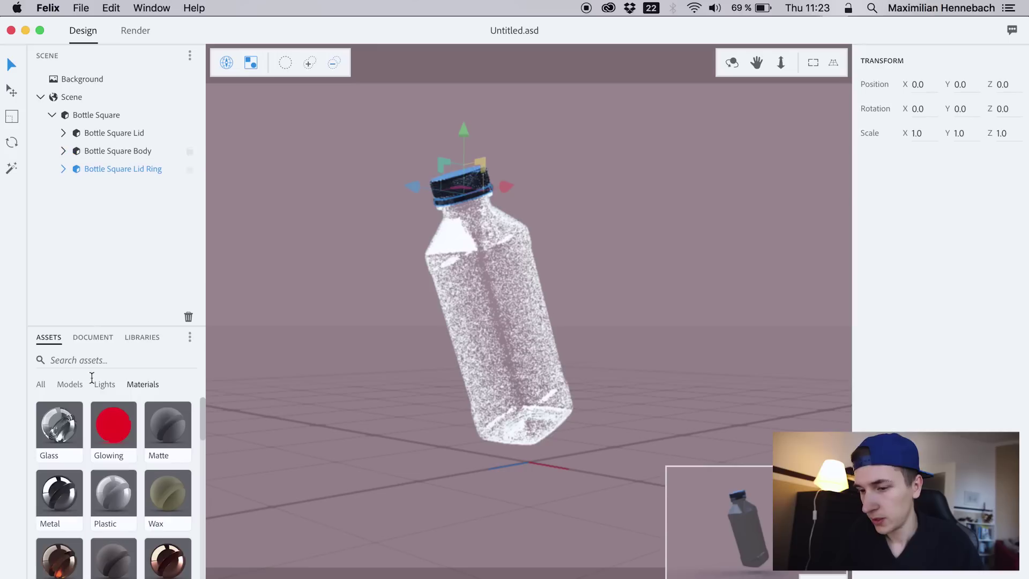
Apply the blue rough Plastic material to the bottle lid
{"action": "scroll", "coordinate": [88, 461], "scroll_direction": "down", "scroll_amount": 5}
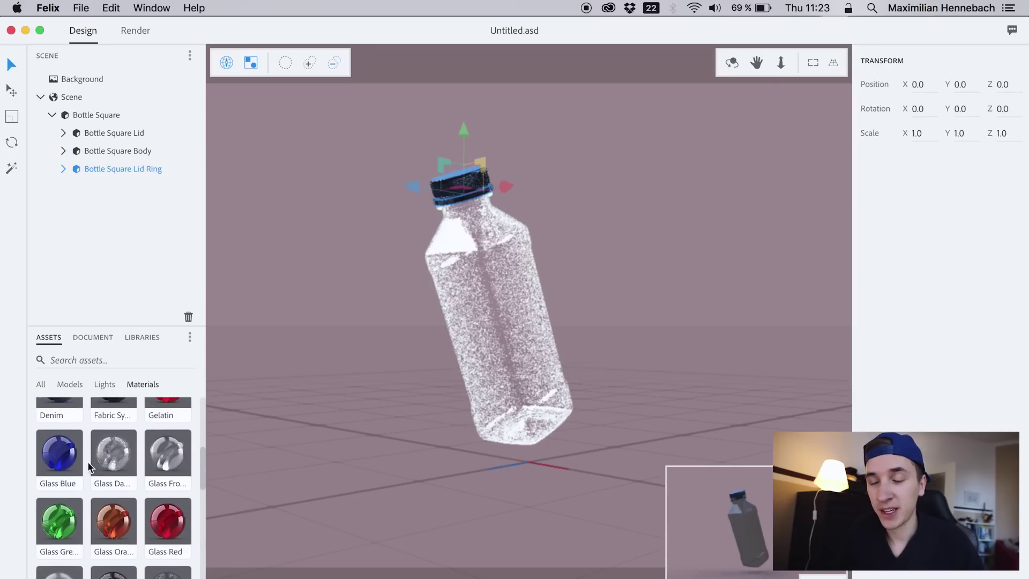
{"action": "scroll", "coordinate": [88, 467], "scroll_direction": "up", "scroll_amount": 3}
{"action": "scroll", "coordinate": [88, 467], "scroll_direction": "down", "scroll_amount": 3}
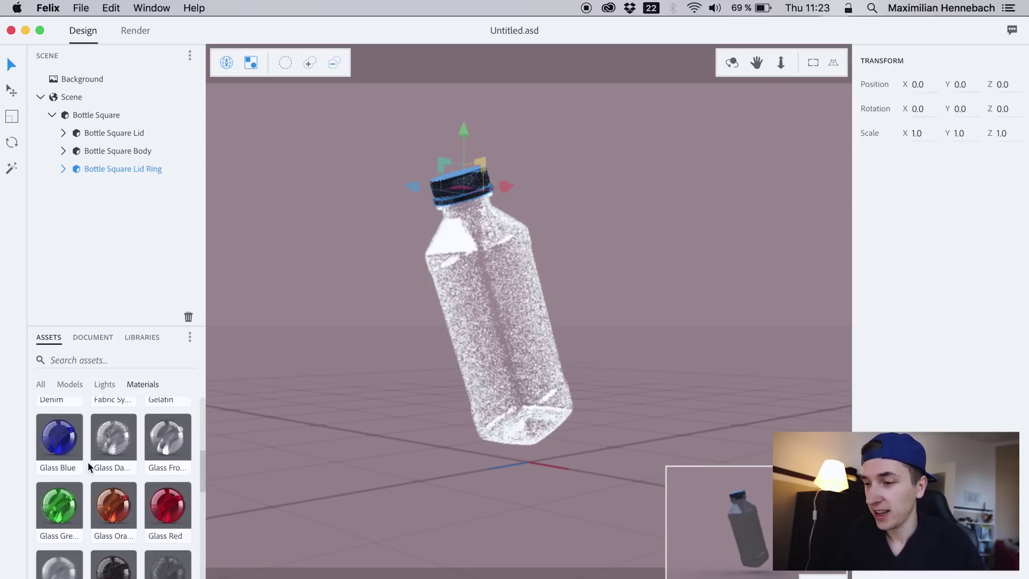
{"action": "scroll", "coordinate": [87, 461], "scroll_direction": "down", "scroll_amount": 4}
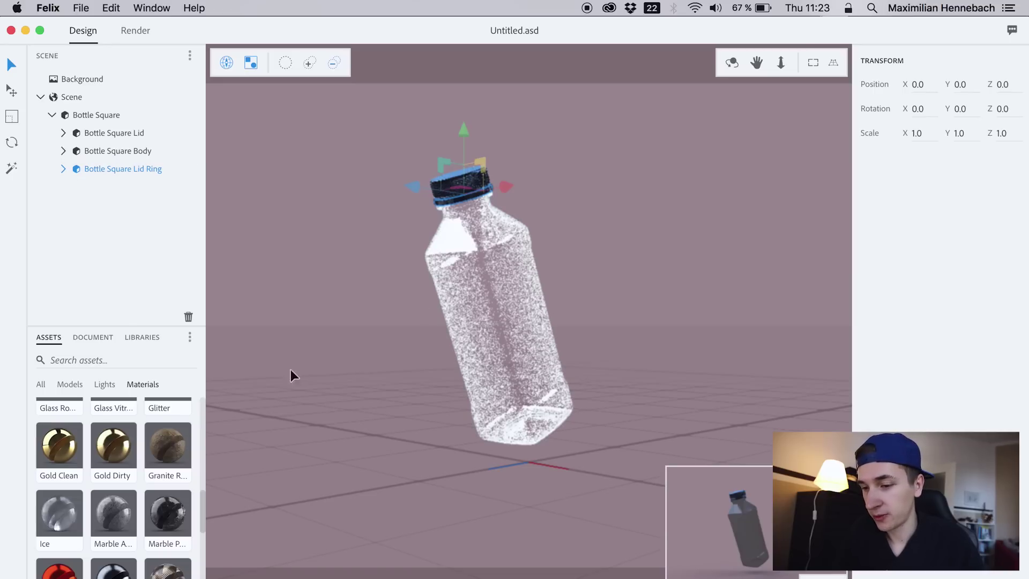
{"action": "scroll", "coordinate": [85, 522], "scroll_direction": "down", "scroll_amount": 3}
{"action": "scroll", "coordinate": [107, 487], "scroll_direction": "down", "scroll_amount": 2}
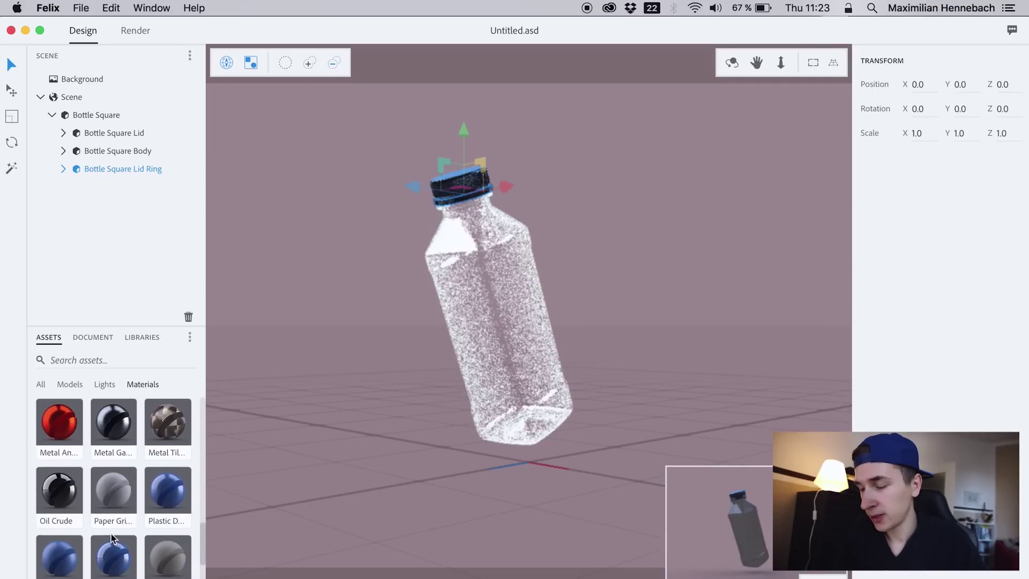
{"action": "scroll", "coordinate": [113, 503], "scroll_direction": "down", "scroll_amount": 3}
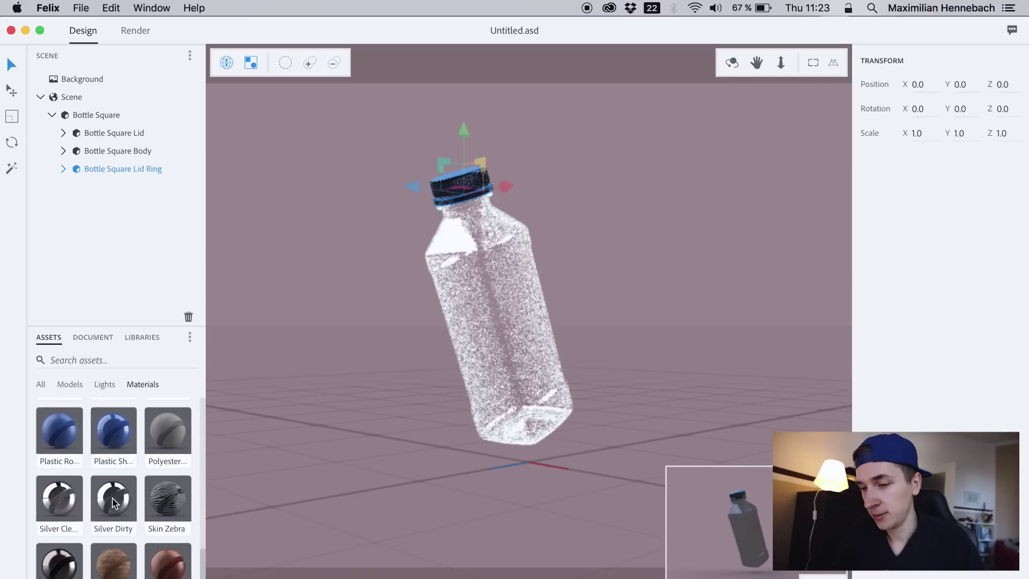
{"action": "left_click_drag", "start_coordinate": [94, 465], "coordinate": [459, 190]}
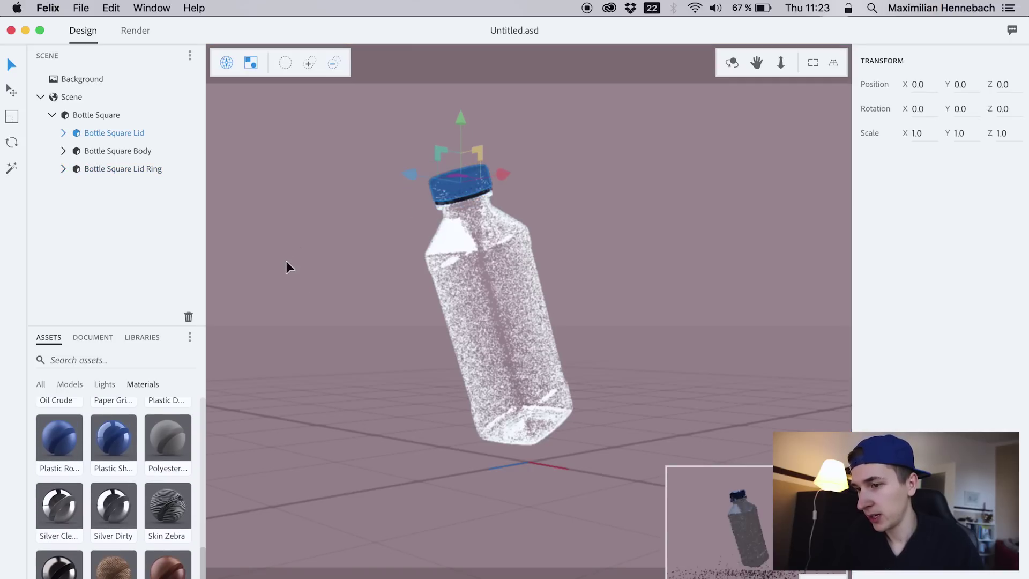
Expand Bottle Square Lid to show its Plastic Rough Material and list the environment lights
{"action": "left_click", "coordinate": [63, 133]}
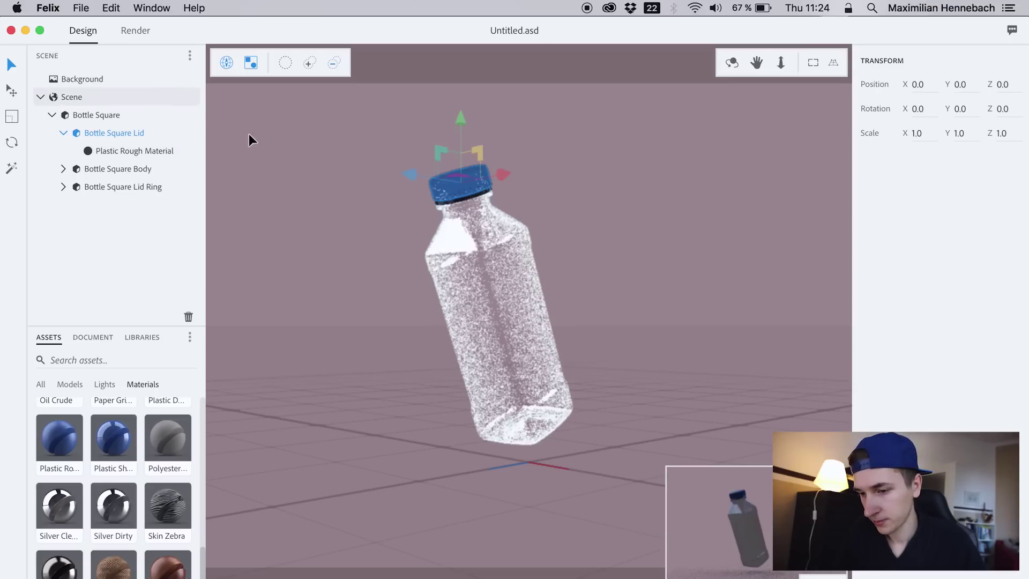
{"action": "left_click", "coordinate": [105, 385]}
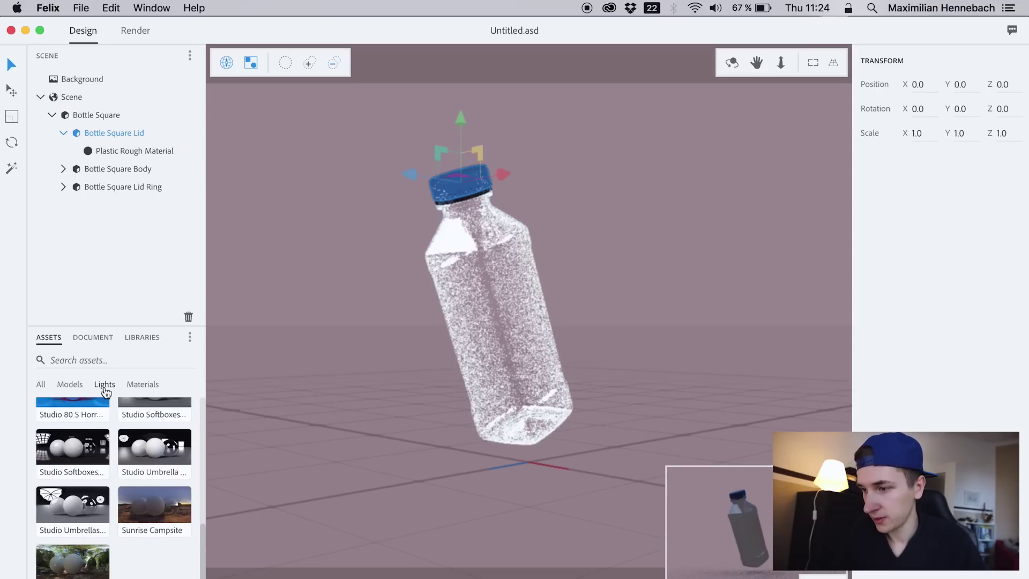
{"action": "scroll", "coordinate": [139, 453], "scroll_direction": "up", "scroll_amount": 3}
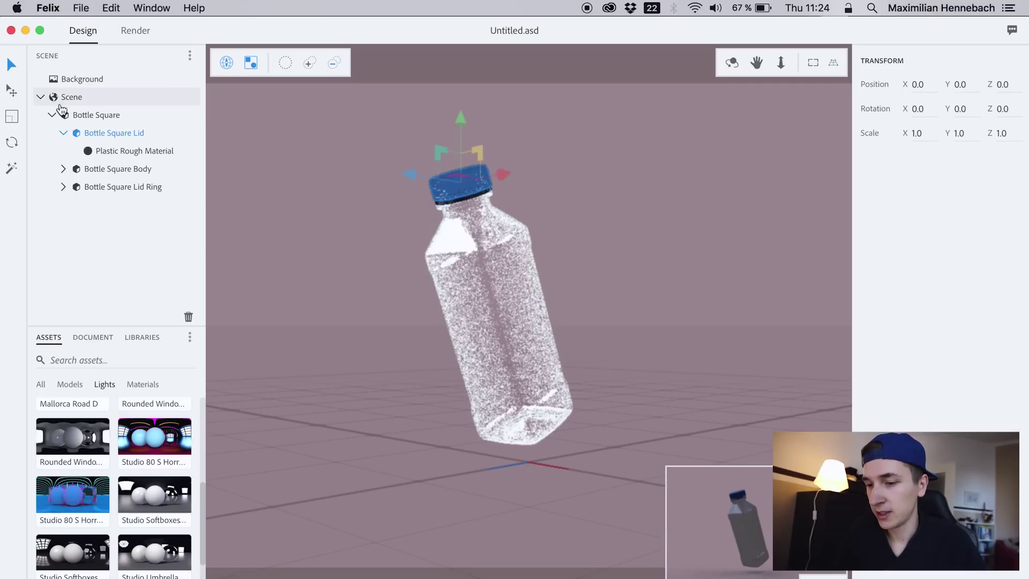
Select the scene background and apply the Studio_80S_Horror_Flick_A environment light
{"action": "left_click", "coordinate": [59, 97]}
{"action": "left_click", "coordinate": [63, 81]}
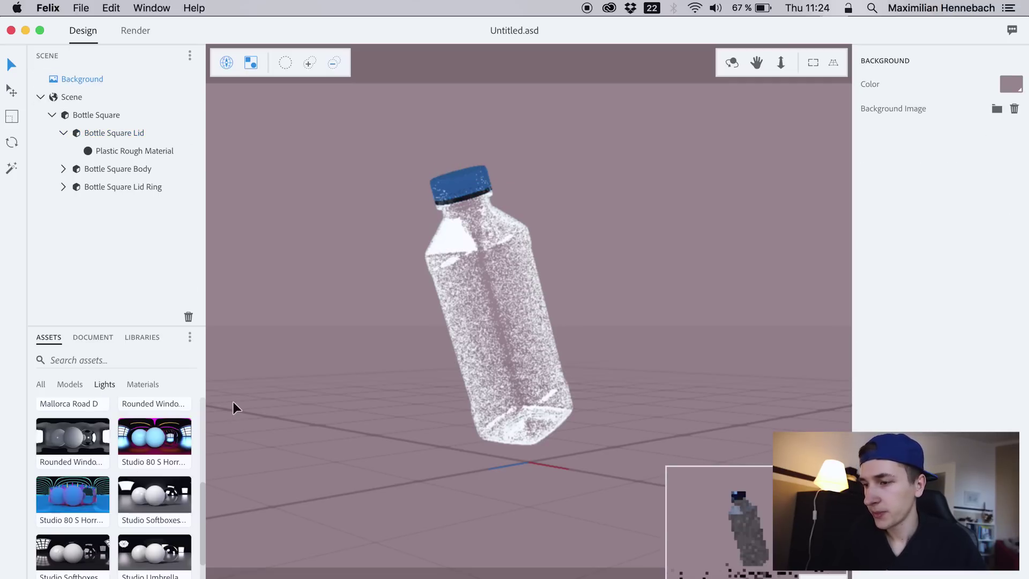
{"action": "left_click_drag", "start_coordinate": [146, 443], "coordinate": [320, 346]}
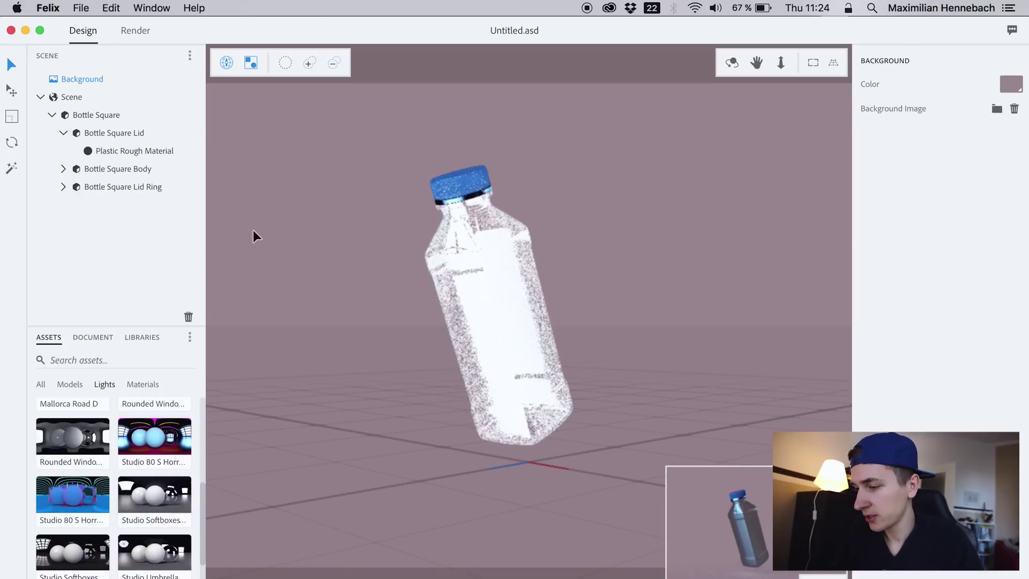
Switch the asset library to Models and scroll down to the Splash shapes
{"action": "left_click", "coordinate": [69, 385]}
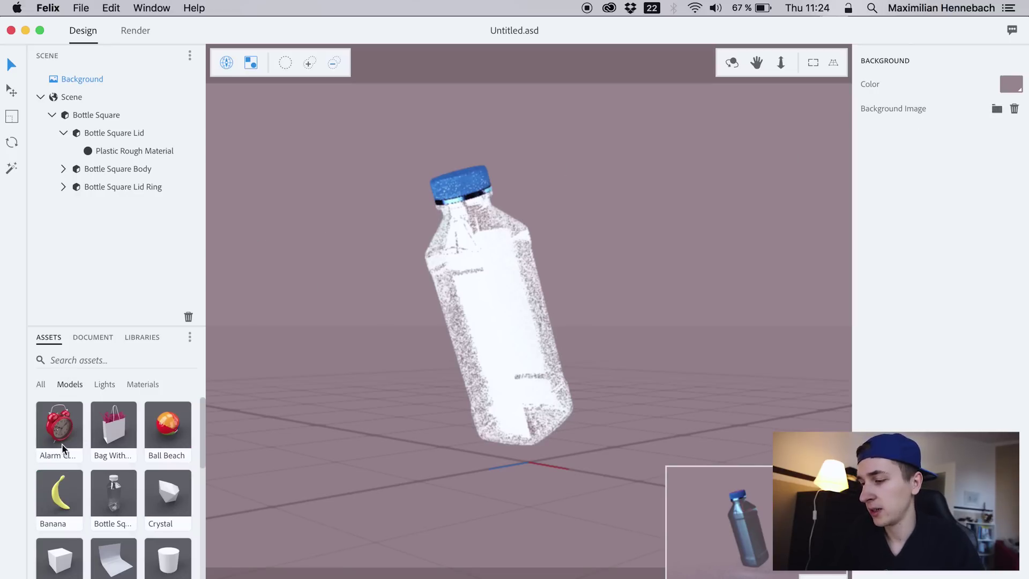
{"action": "scroll", "coordinate": [95, 497], "scroll_direction": "down", "scroll_amount": 3}
{"action": "scroll", "coordinate": [93, 491], "scroll_direction": "down", "scroll_amount": 1}
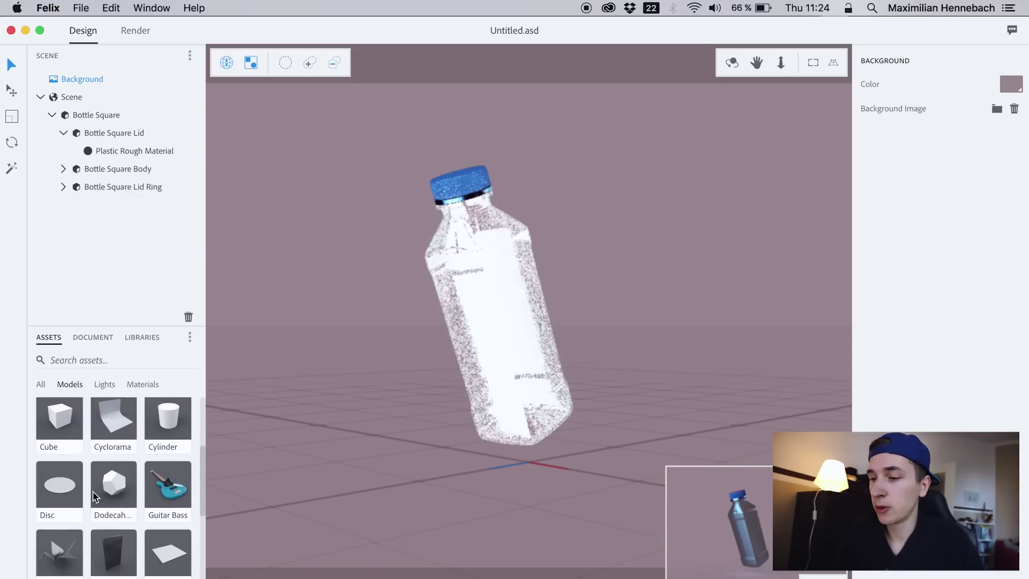
{"action": "scroll", "coordinate": [94, 497], "scroll_direction": "down", "scroll_amount": 5}
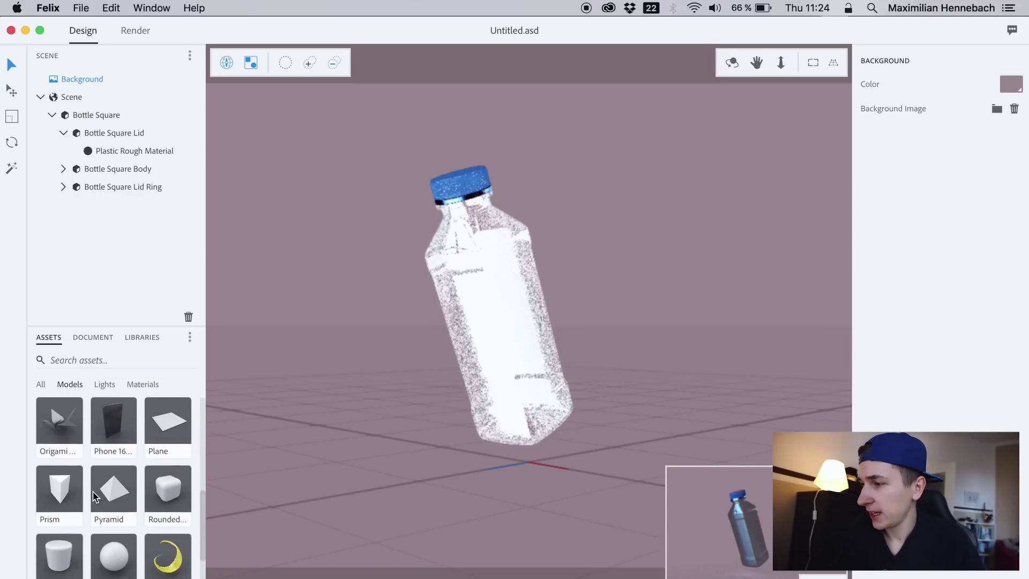
{"action": "scroll", "coordinate": [108, 504], "scroll_direction": "down", "scroll_amount": 5}
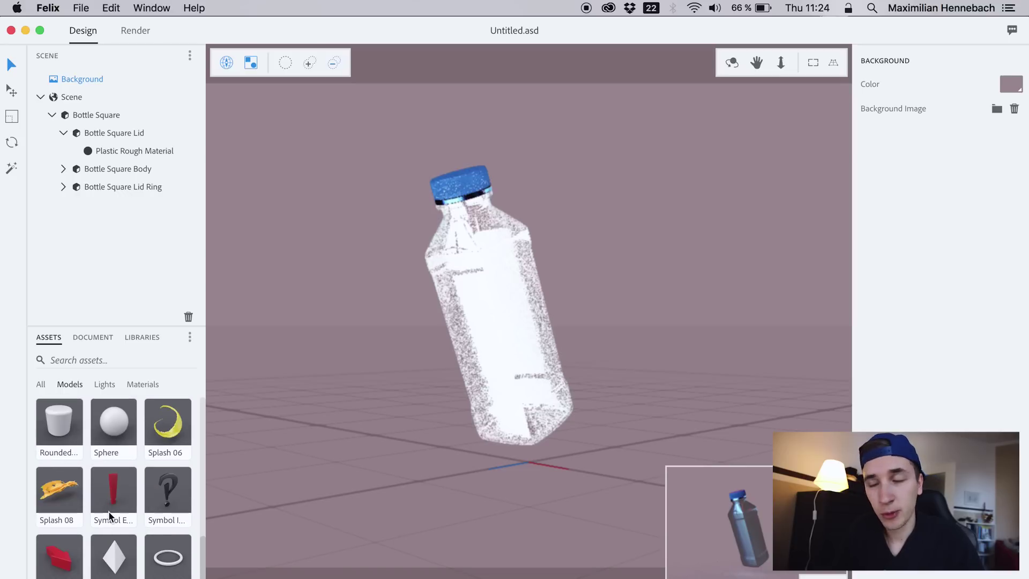
{"action": "scroll", "coordinate": [109, 511], "scroll_direction": "up", "scroll_amount": 10}
{"action": "scroll", "coordinate": [109, 515], "scroll_direction": "down", "scroll_amount": 2}
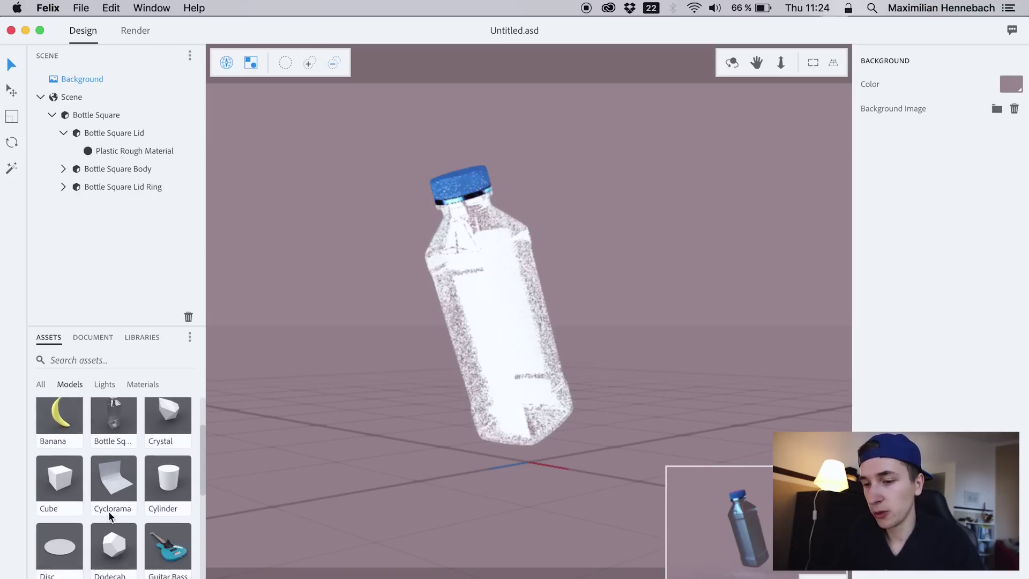
{"action": "scroll", "coordinate": [160, 512], "scroll_direction": "down", "scroll_amount": 3}
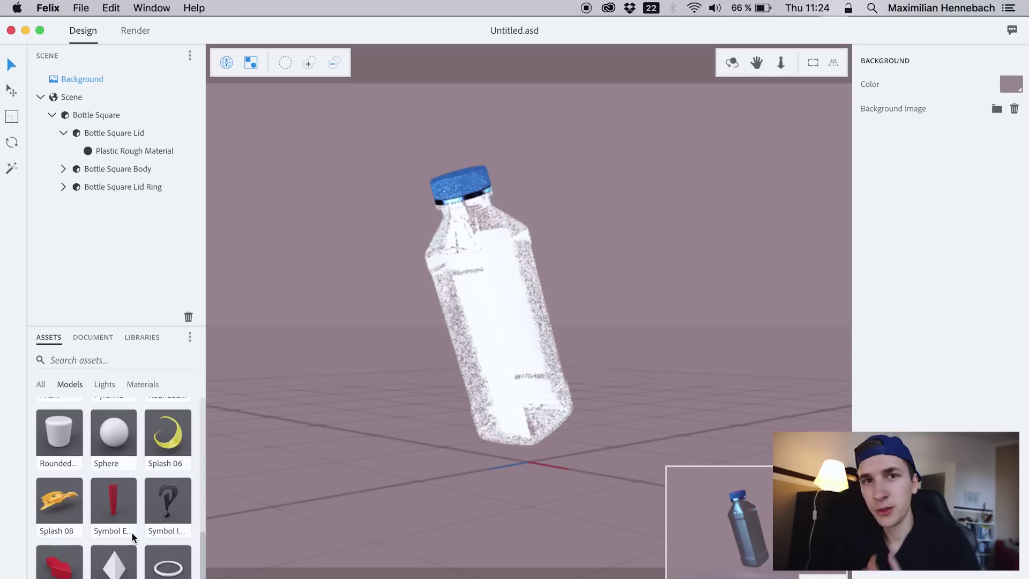
Drop the Splash 08 model into the scene and select it in the Scene panel to inspect it
{"action": "left_click_drag", "start_coordinate": [85, 486], "coordinate": [534, 426]}
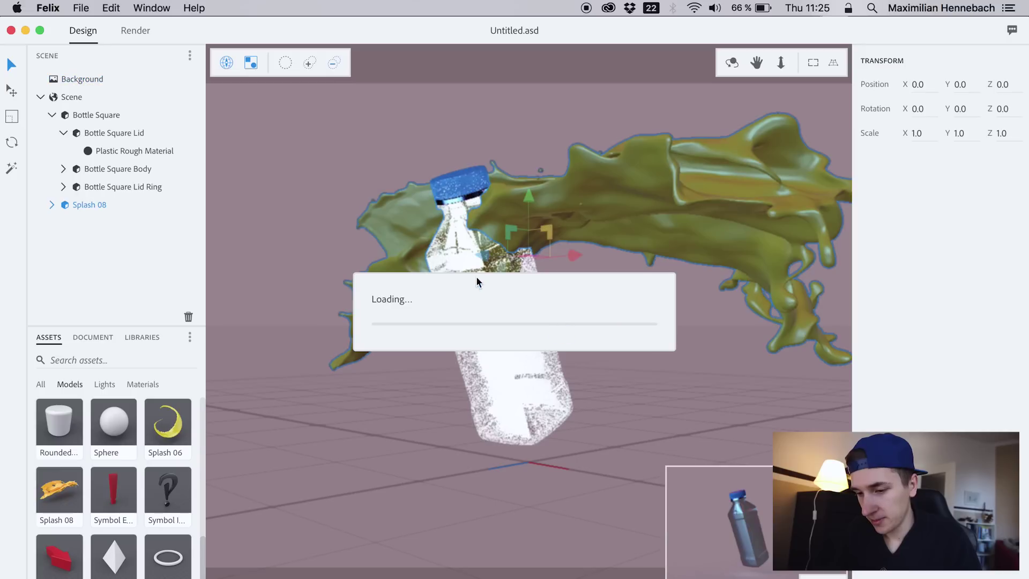
{"action": "key", "text": "Escape"}
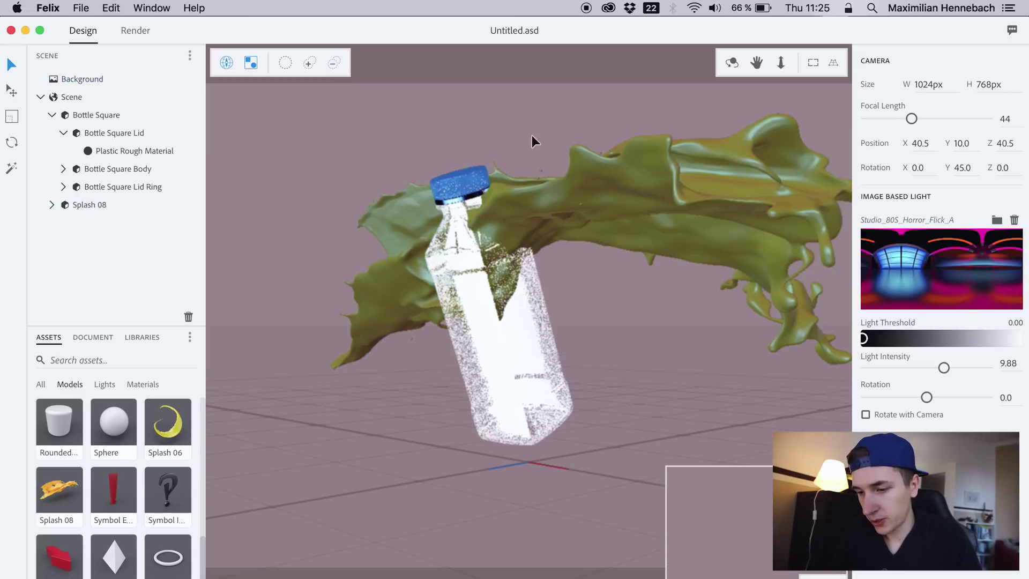
{"action": "left_click", "coordinate": [87, 206]}
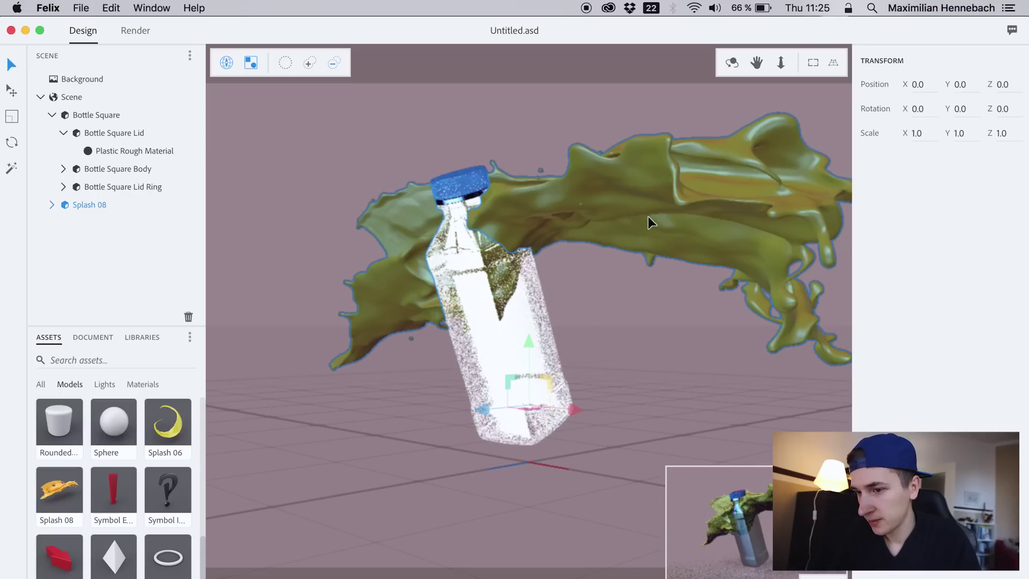
{"action": "key", "text": "Escape"}
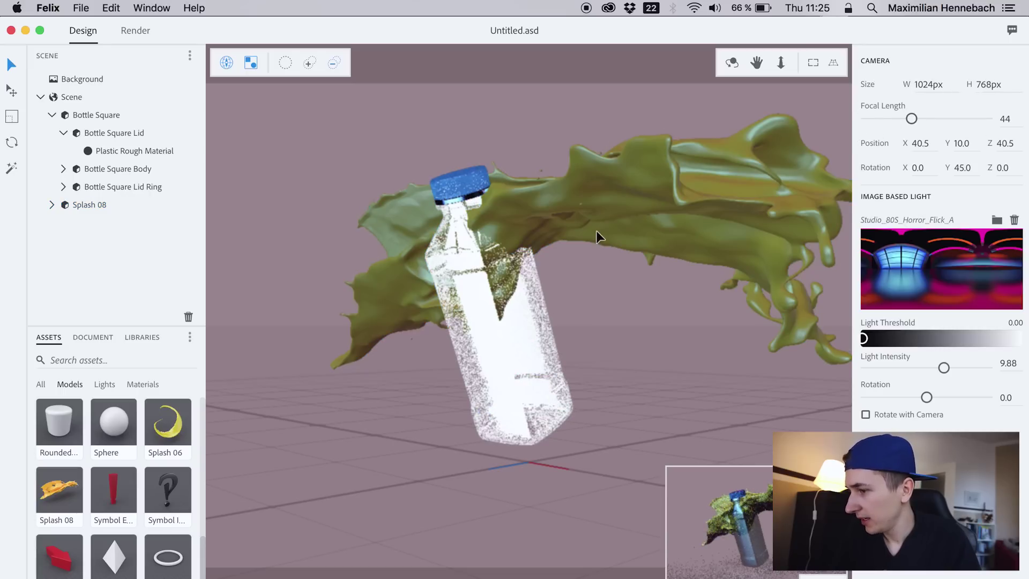
{"action": "left_click", "coordinate": [70, 204]}
{"action": "key", "text": "Escape"}
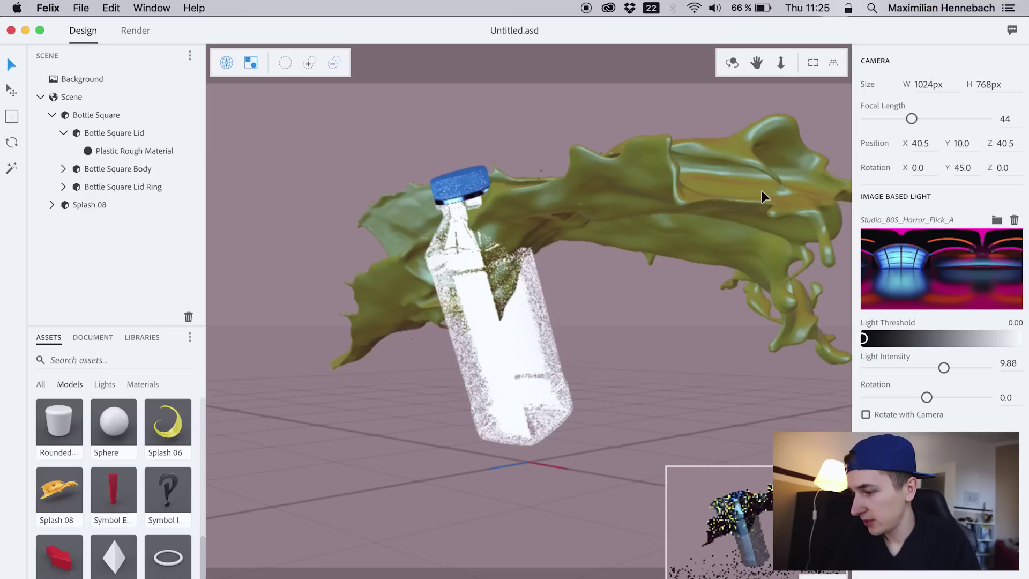
Reselect Splash 08 and apply the cream Wax material to it
{"action": "left_click", "coordinate": [87, 205]}
{"action": "scroll", "coordinate": [125, 509], "scroll_direction": "up", "scroll_amount": 10}
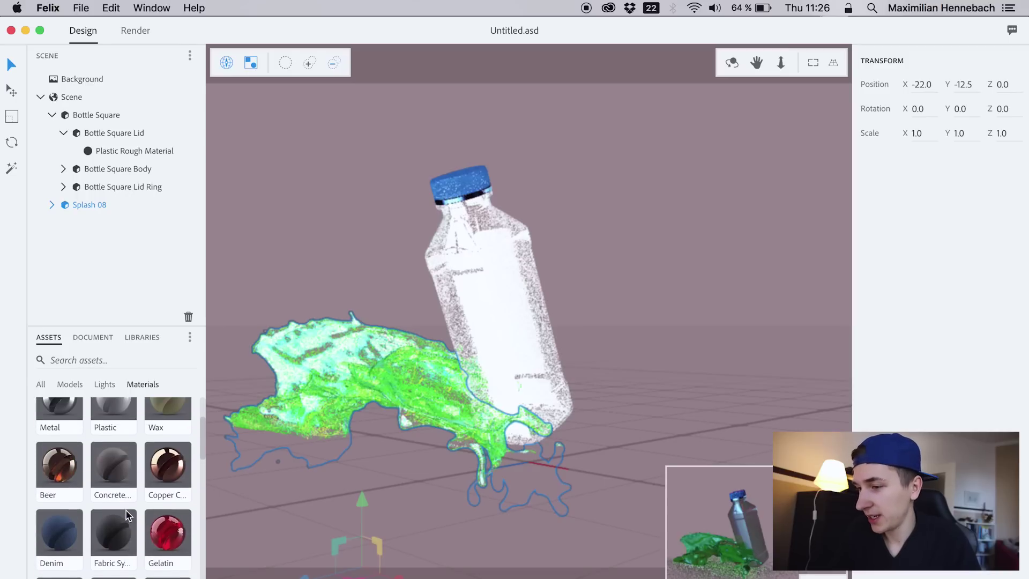
{"action": "scroll", "coordinate": [128, 515], "scroll_direction": "up", "scroll_amount": 2}
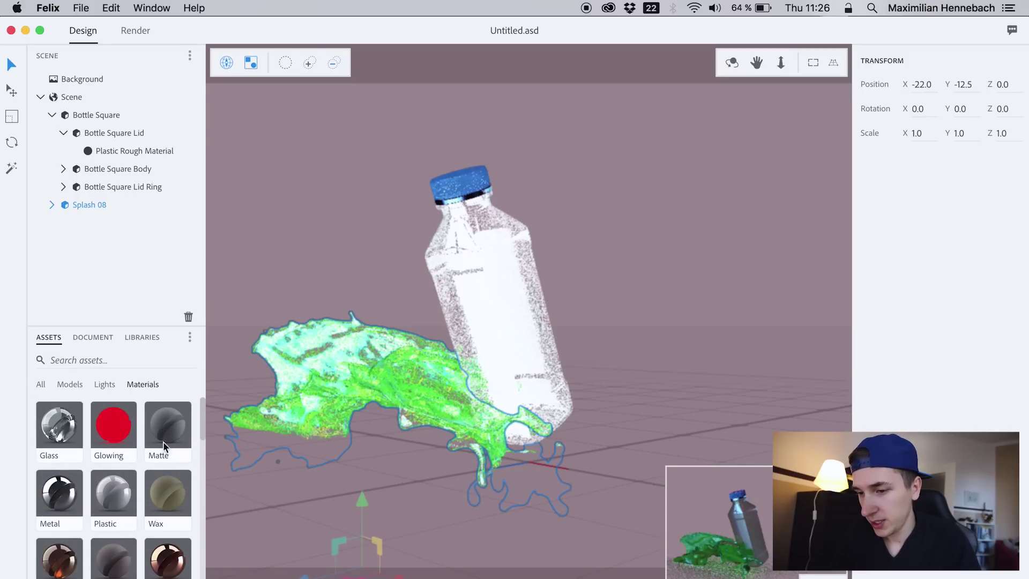
{"action": "left_click_drag", "start_coordinate": [160, 481], "coordinate": [323, 374]}
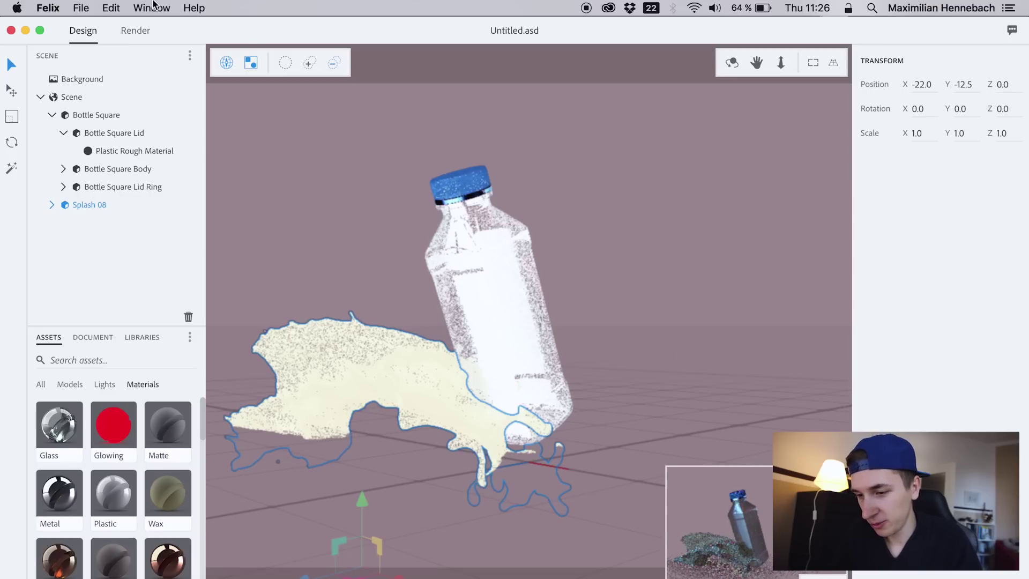
In the Render workspace, set layered PSD export's render quality to Medium
{"action": "left_click", "coordinate": [130, 28]}
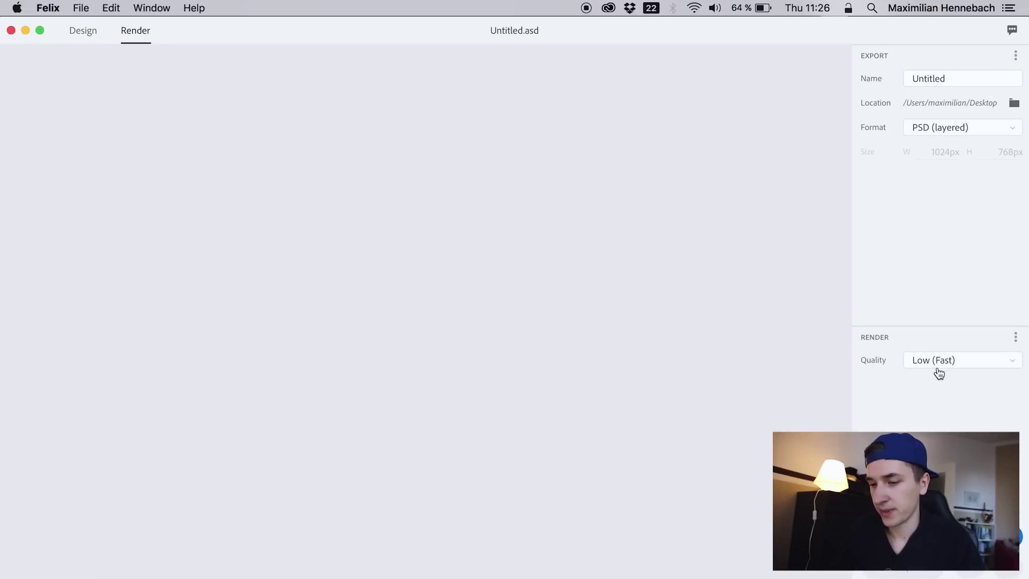
{"action": "left_click", "coordinate": [939, 374]}
{"action": "left_click", "coordinate": [930, 425]}
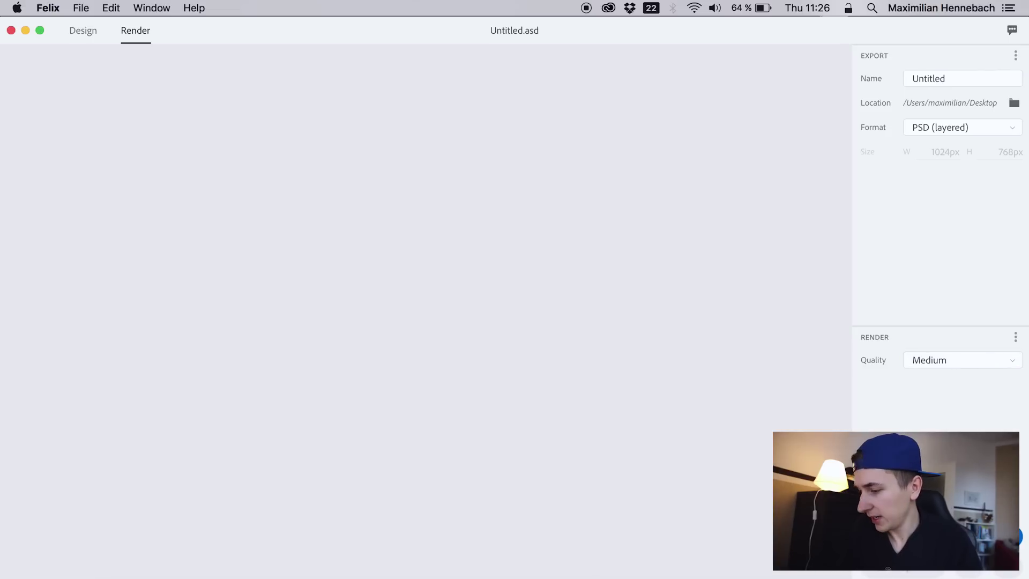